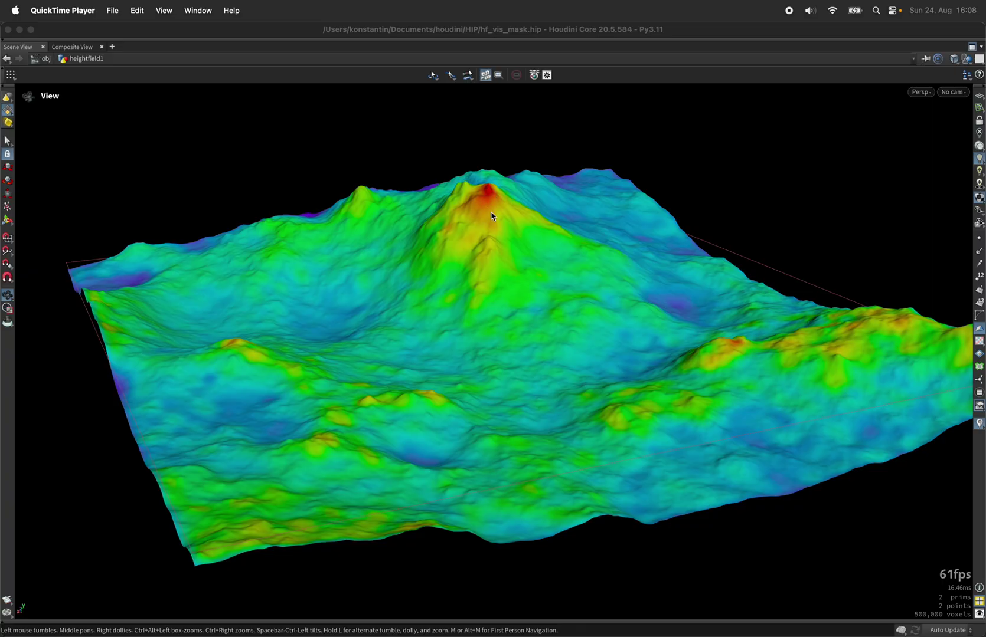
- Discard the current terrain scene and start a new empty Houdini scene
drag(500, 204, 406, 222)
drag(508, 210, 421, 222)
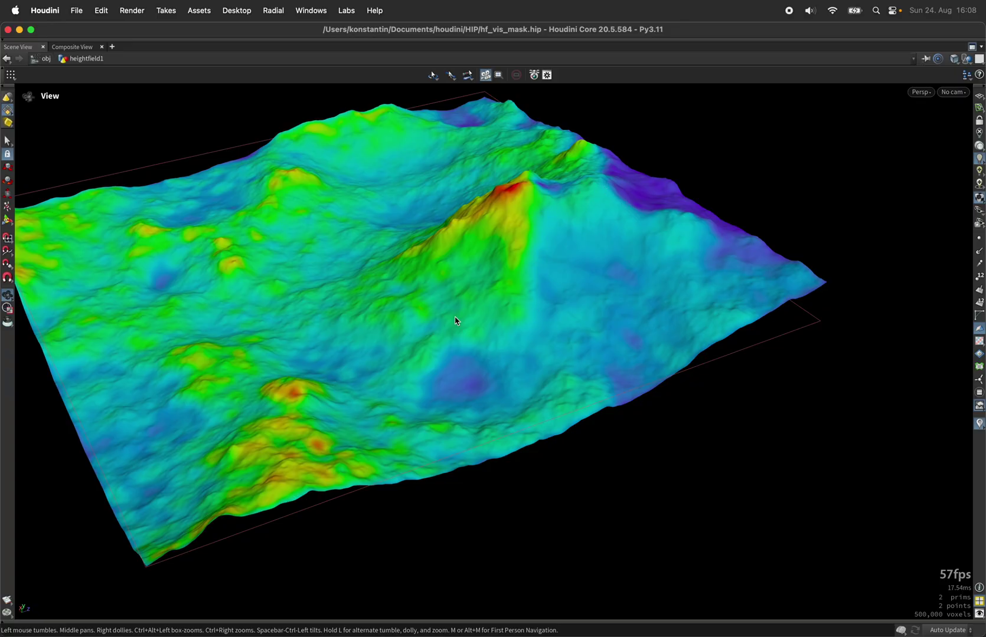
drag(347, 281, 543, 273)
drag(749, 310, 748, 312)
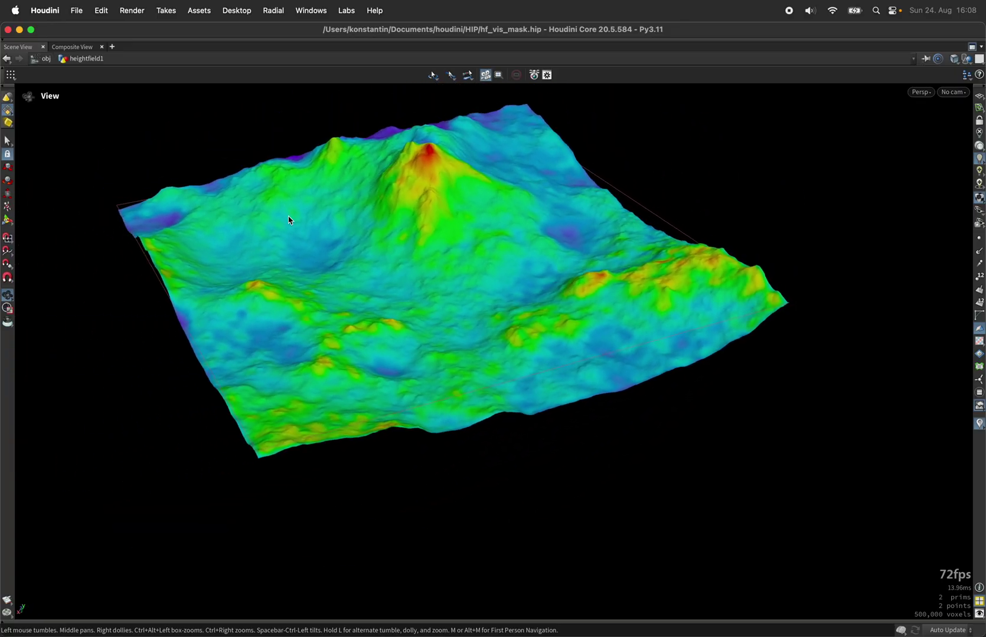
scroll(316, 138, up, 5)
scroll(316, 138, up, 1)
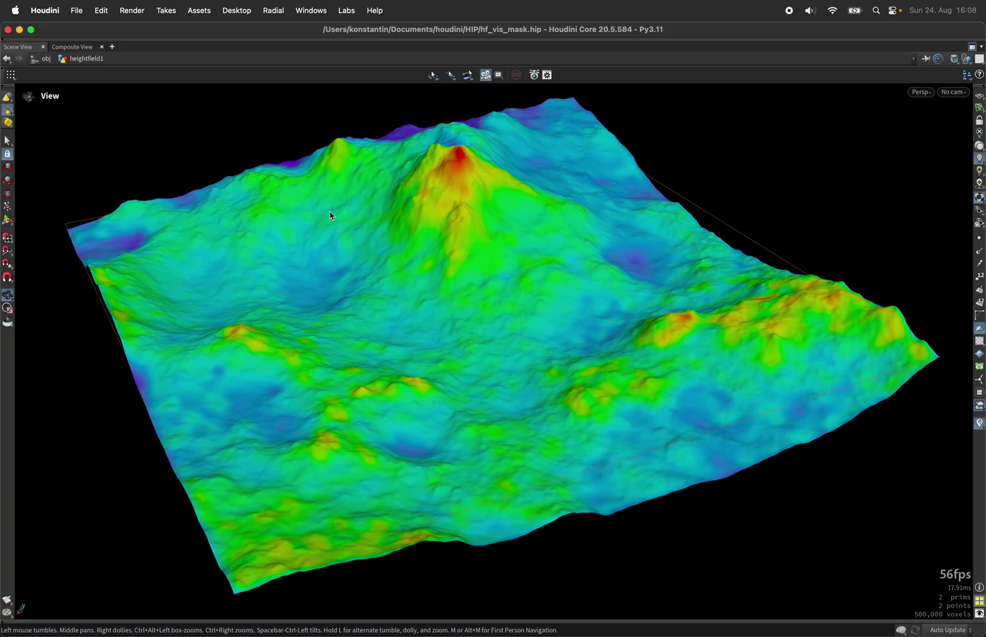
drag(438, 273, 322, 251)
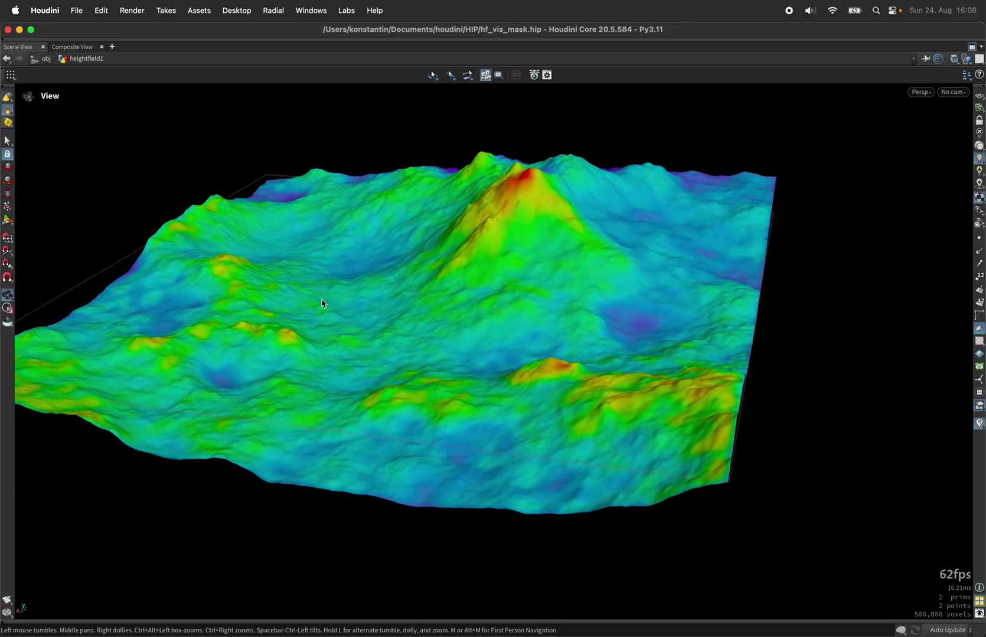
click(77, 11)
click(87, 31)
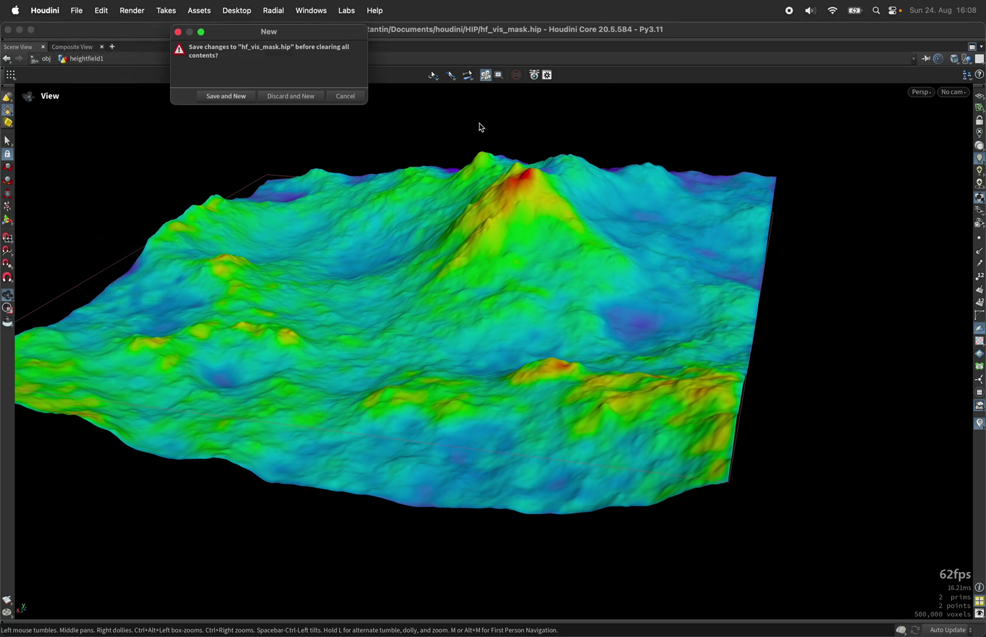
click(314, 97)
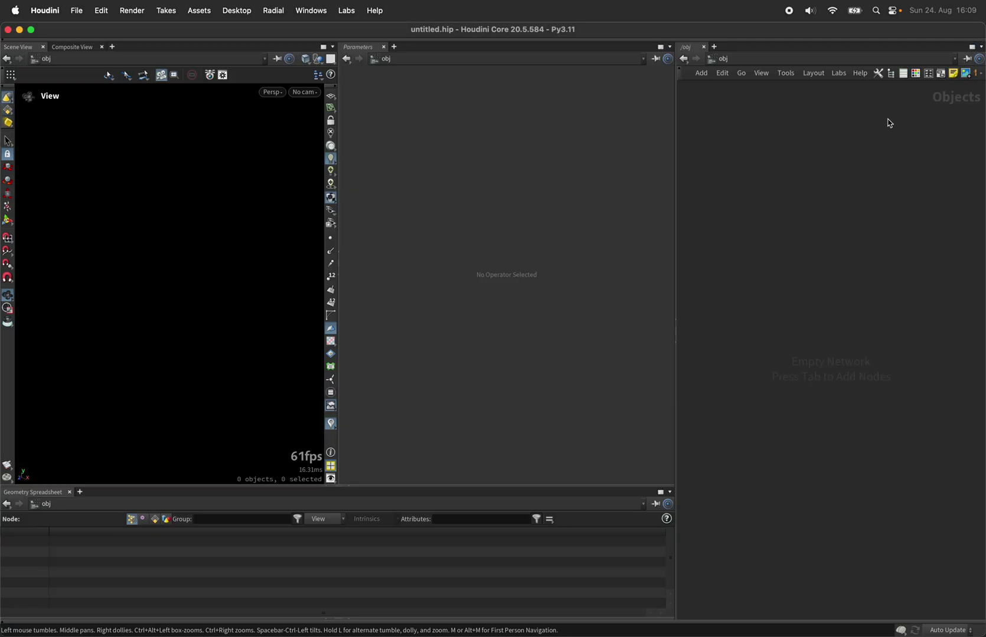
- Add a HeightField node to the empty network
key(Tab)
text(height)
key(Return)
key(Return)
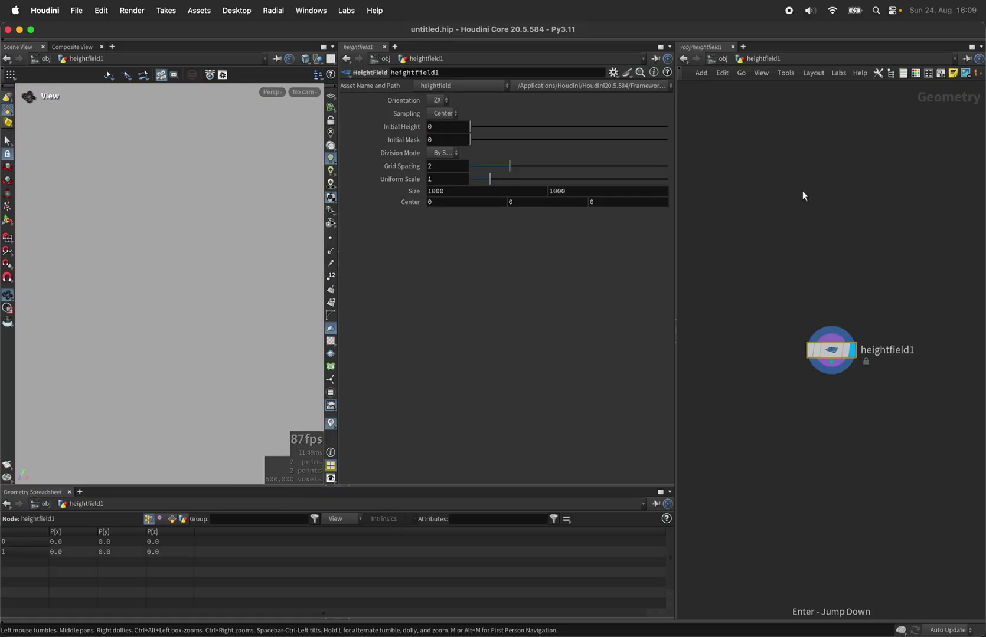
key(Tab)
key(Escape)
- Show the heightfield's primitives, its height and mask layers, in the Geometry Spreadsheet
right_drag(145, 341, 214, 287)
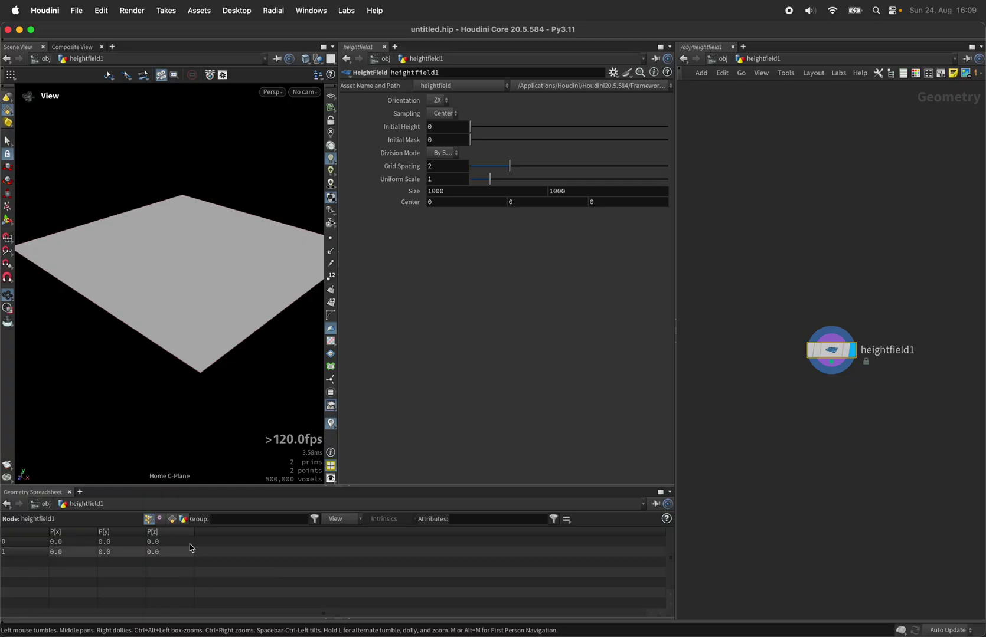
click(171, 518)
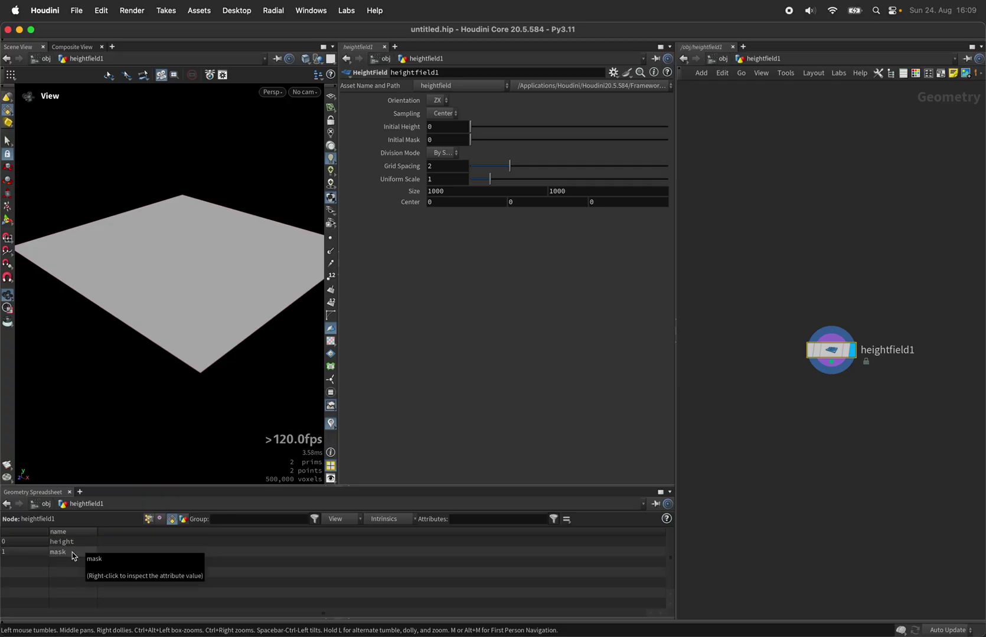
scroll(230, 242, up, 5)
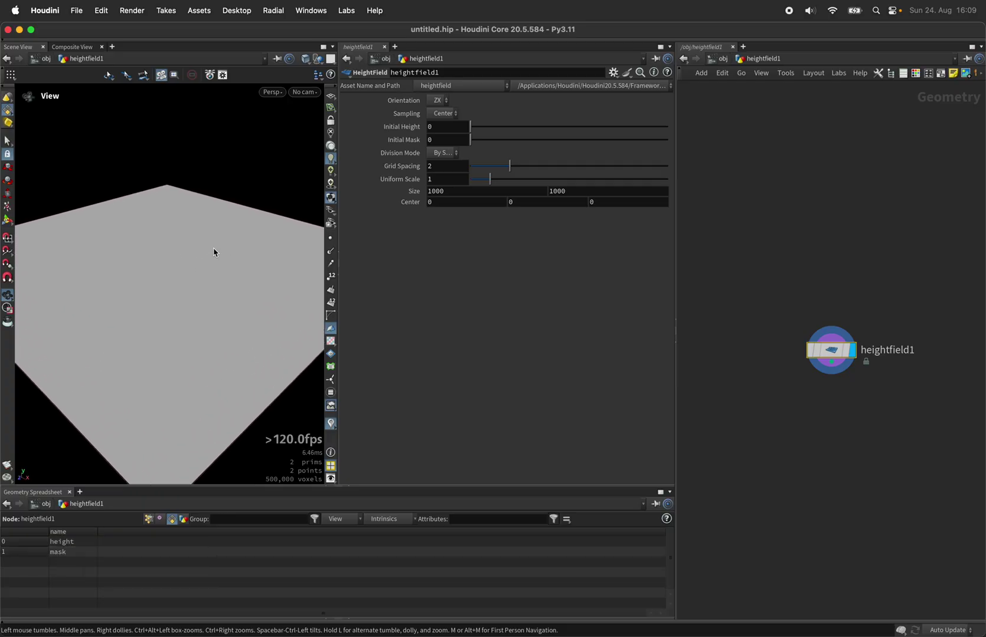
- Add a HeightField Noise node below heightfield1
key(Tab)
text(hfnoise)
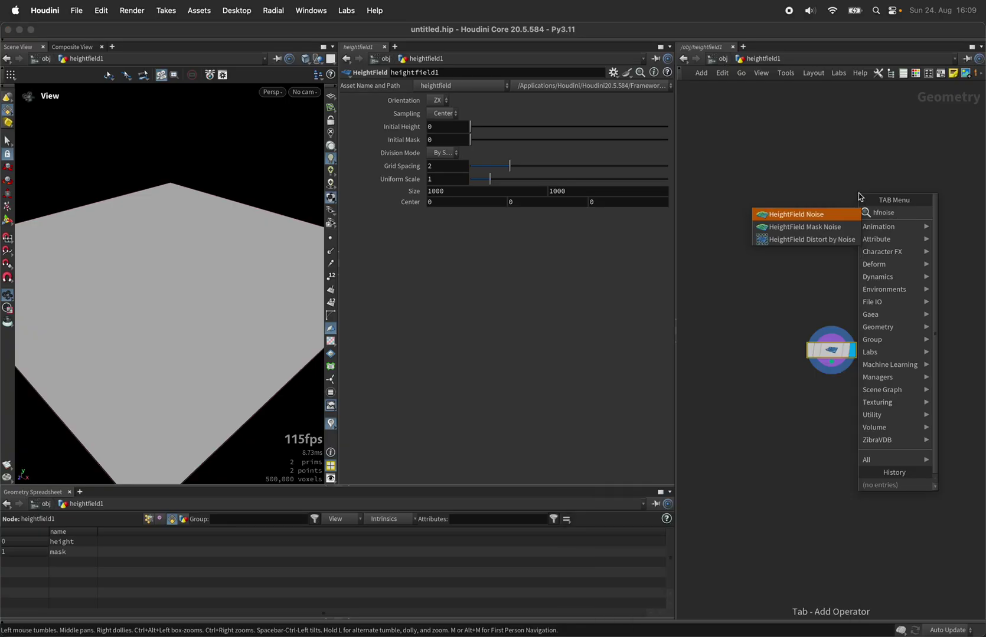
key(Return)
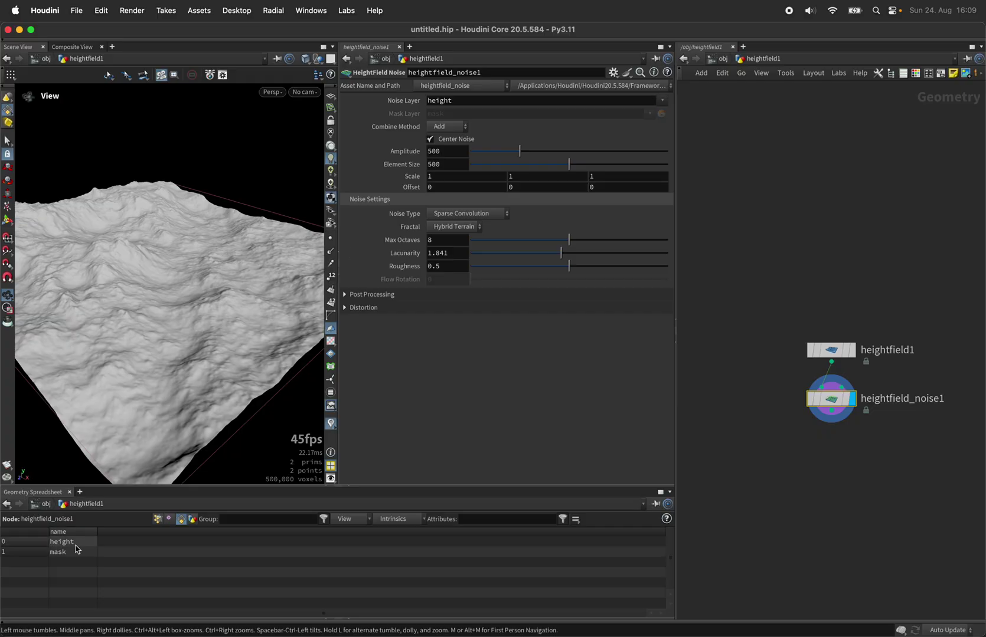
- Show volumeminvalue and volumemaxvalue intrinsics in the spreadsheet and widen those columns
click(394, 519)
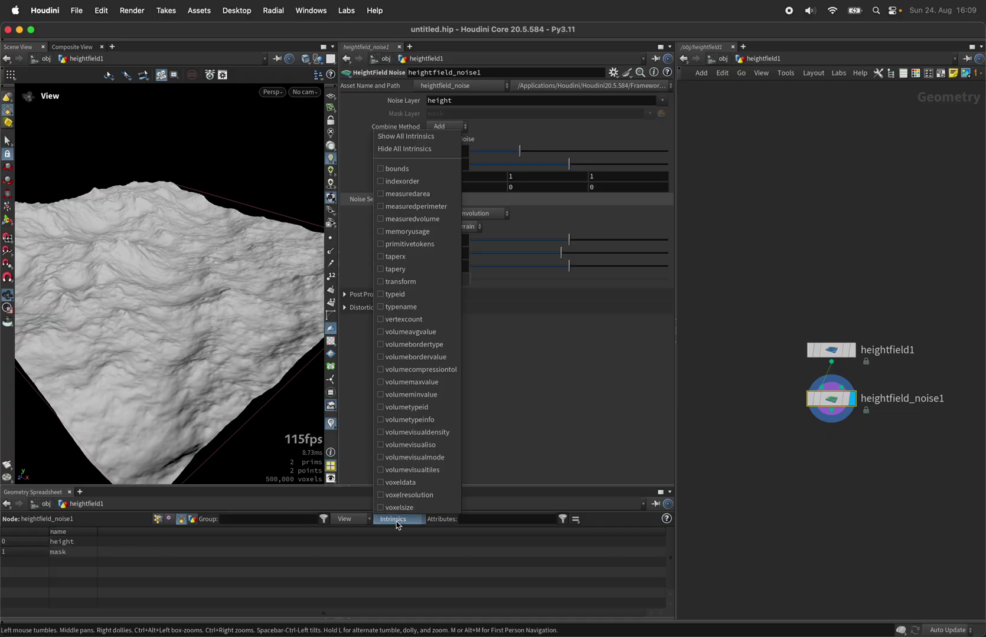
click(424, 397)
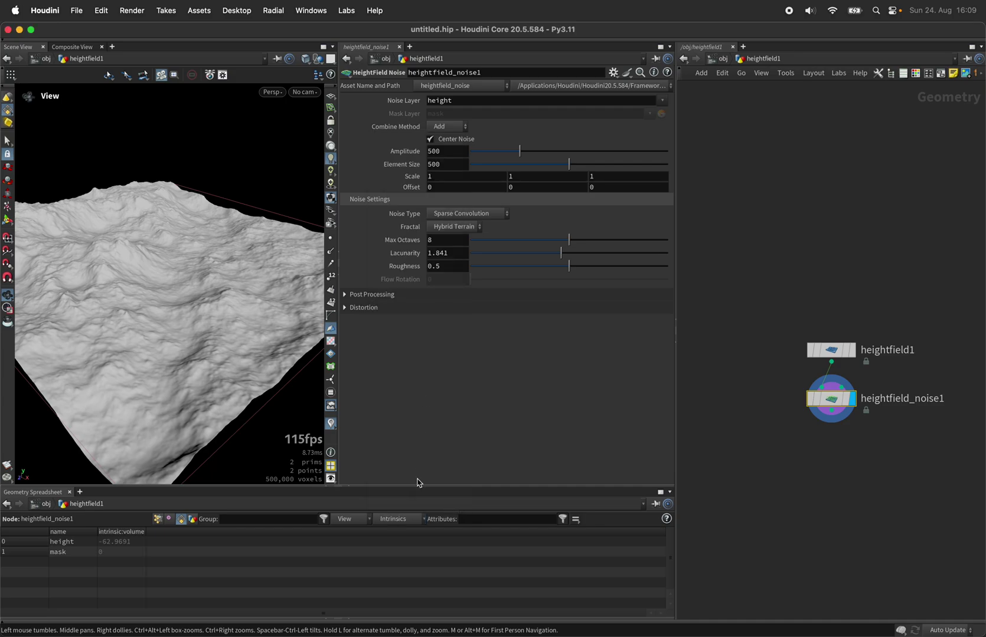
click(411, 520)
click(428, 386)
click(223, 534)
drag(194, 532, 289, 532)
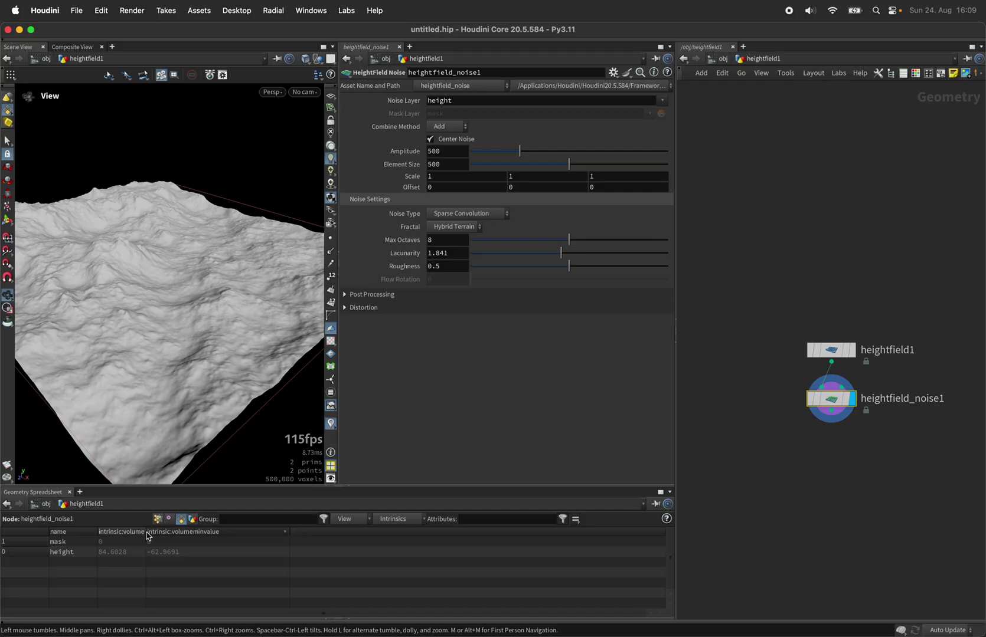
drag(146, 534, 204, 534)
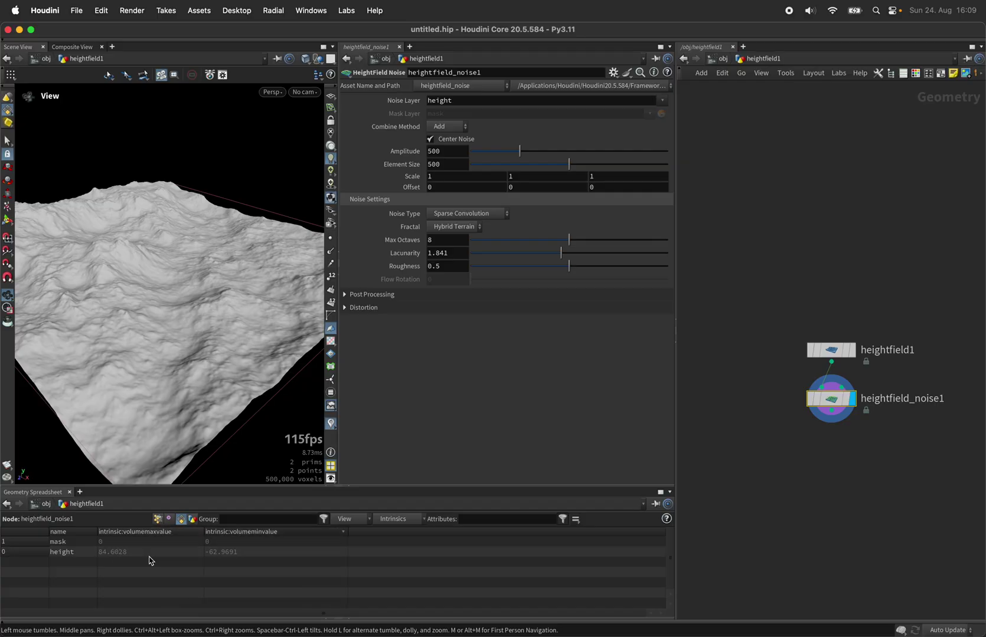
drag(223, 194, 146, 221)
- Add a HeightField Resample below the noise with Resolution Scale 0.2
key(h)
scroll(188, 295, up, 5)
scroll(186, 297, up, 2)
scroll(772, 131, down, 4)
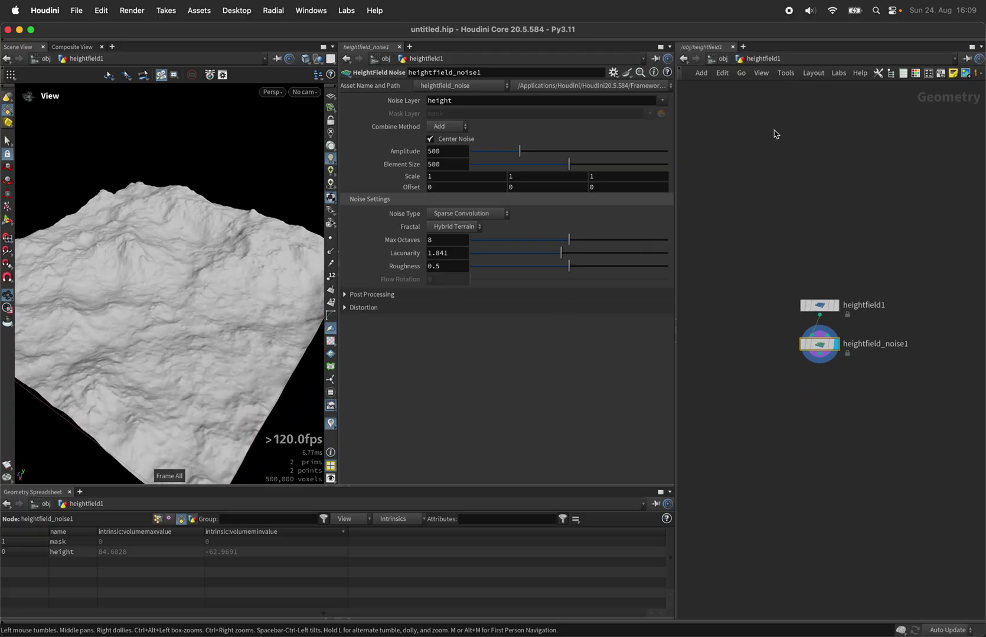
scroll(808, 221, up, 3)
key(Tab)
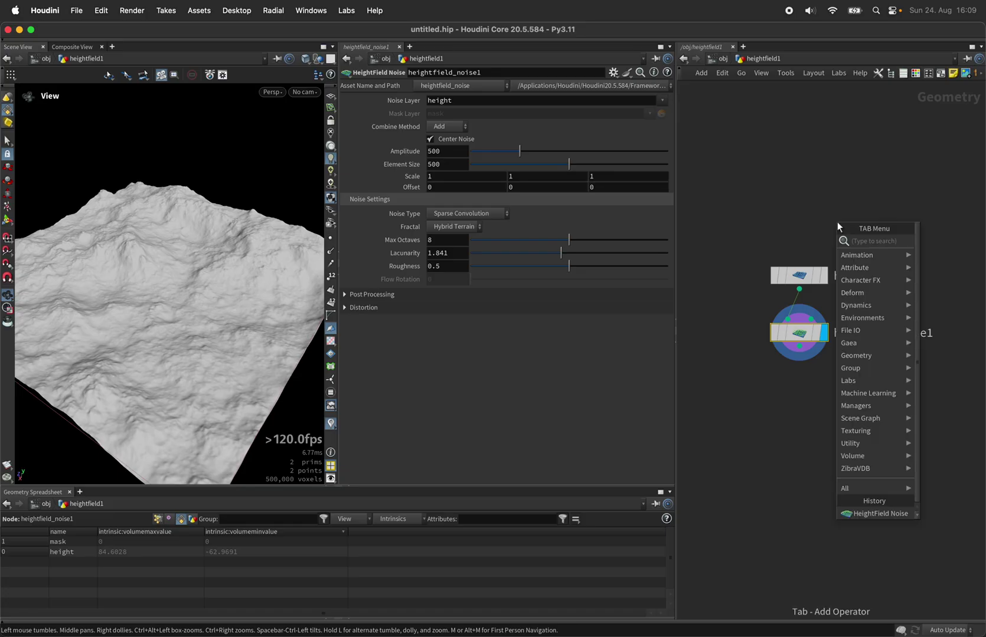
text(hfres)
key(Return)
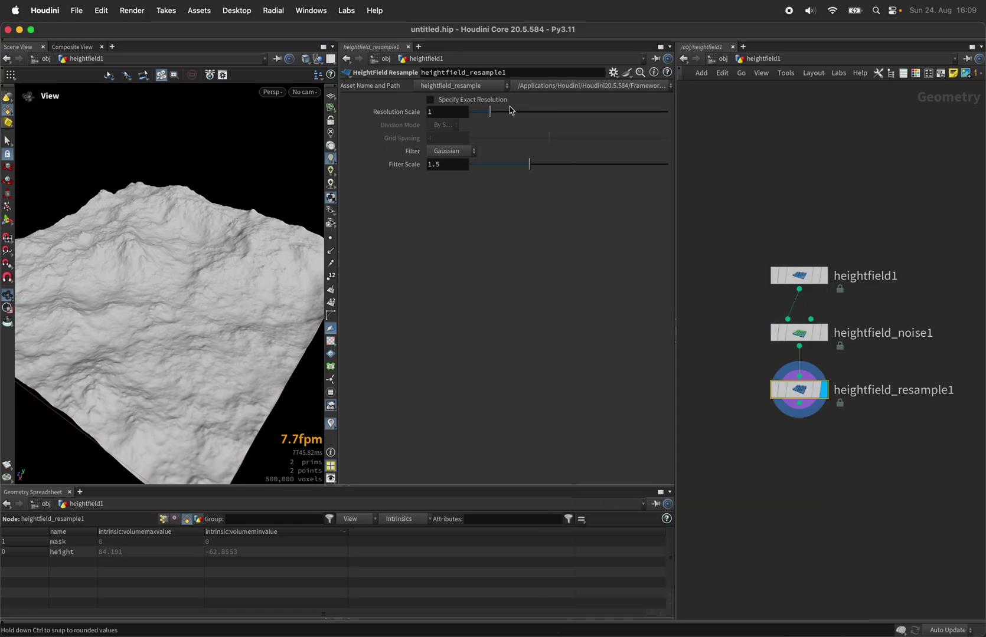
click(449, 112)
text(.2)
key(Return)
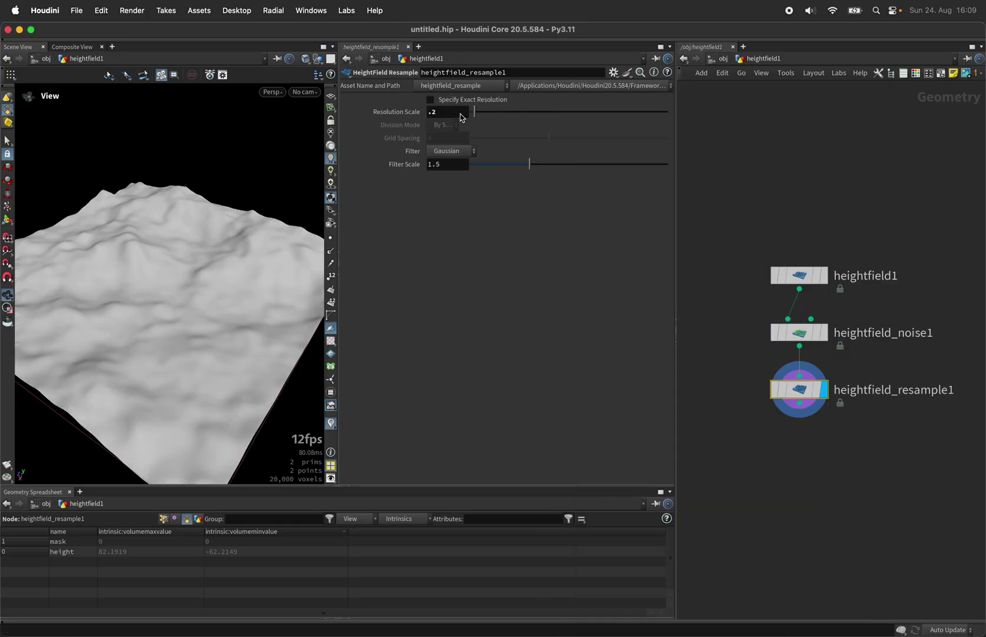
scroll(781, 171, down, 2)
- Add a Convert HeightField after the resample with Density 0.5
key(Tab)
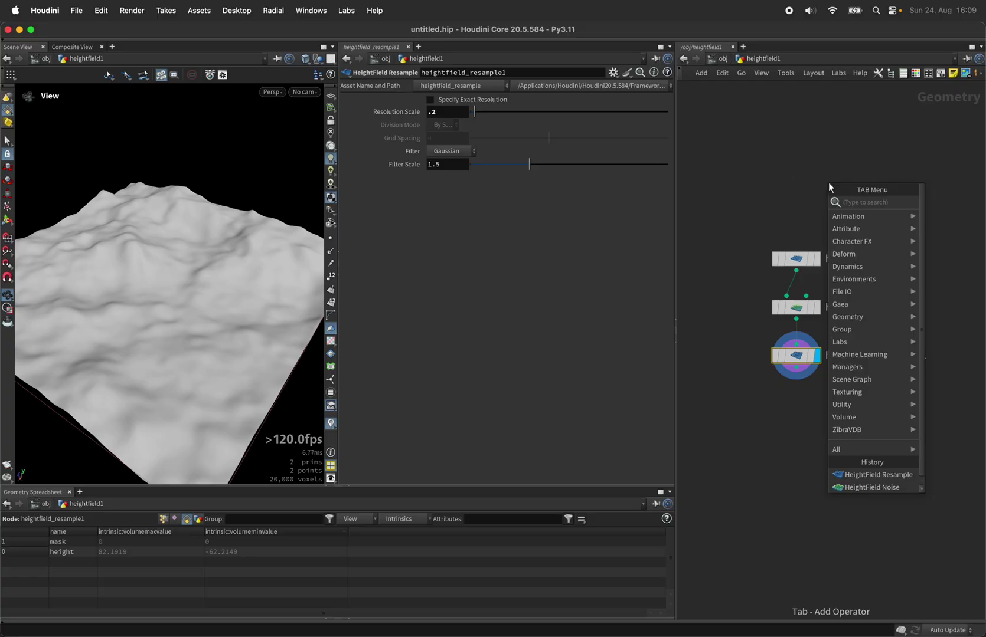
text(hfconv)
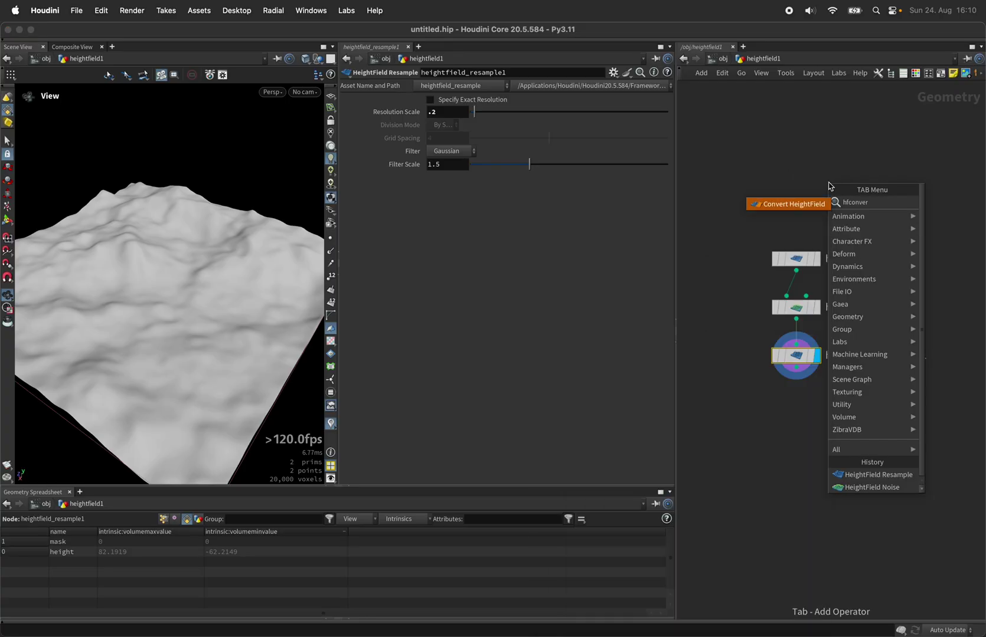
text(er)
key(Return)
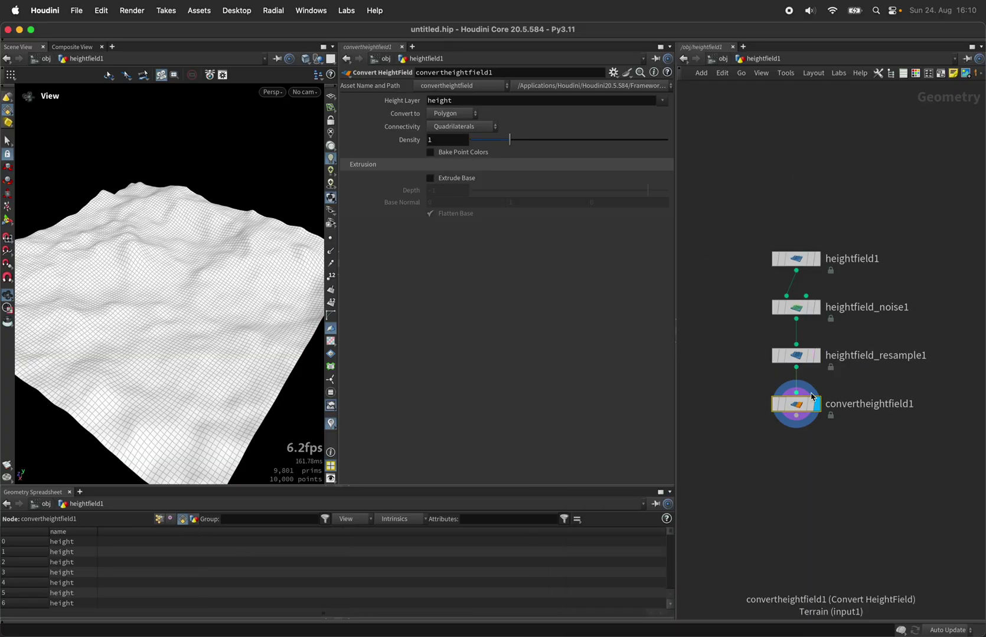
drag(798, 408, 896, 425)
click(448, 141)
text(.5)
key(Return)
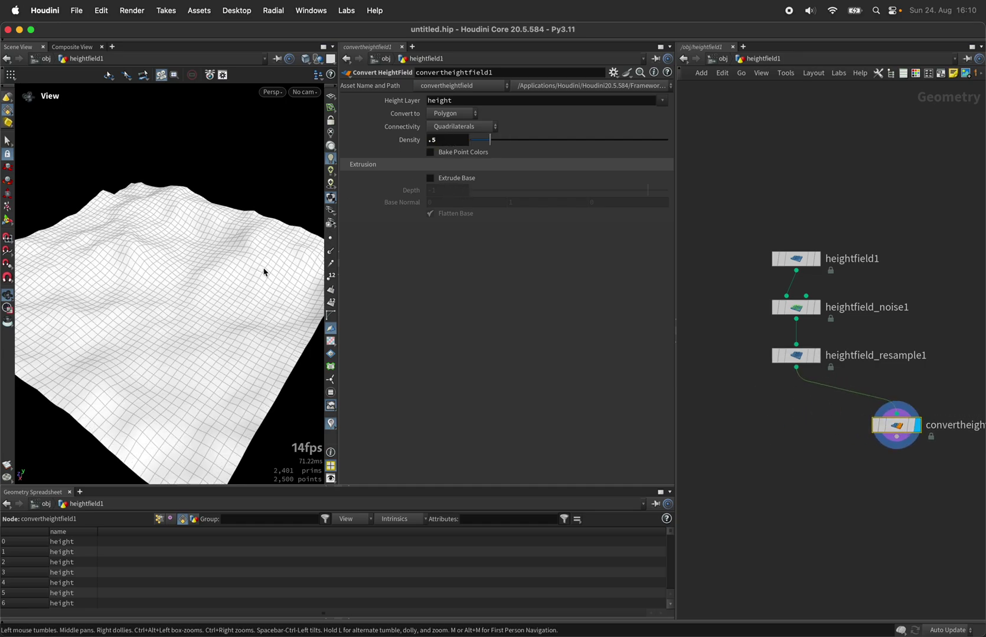
drag(142, 289, 267, 234)
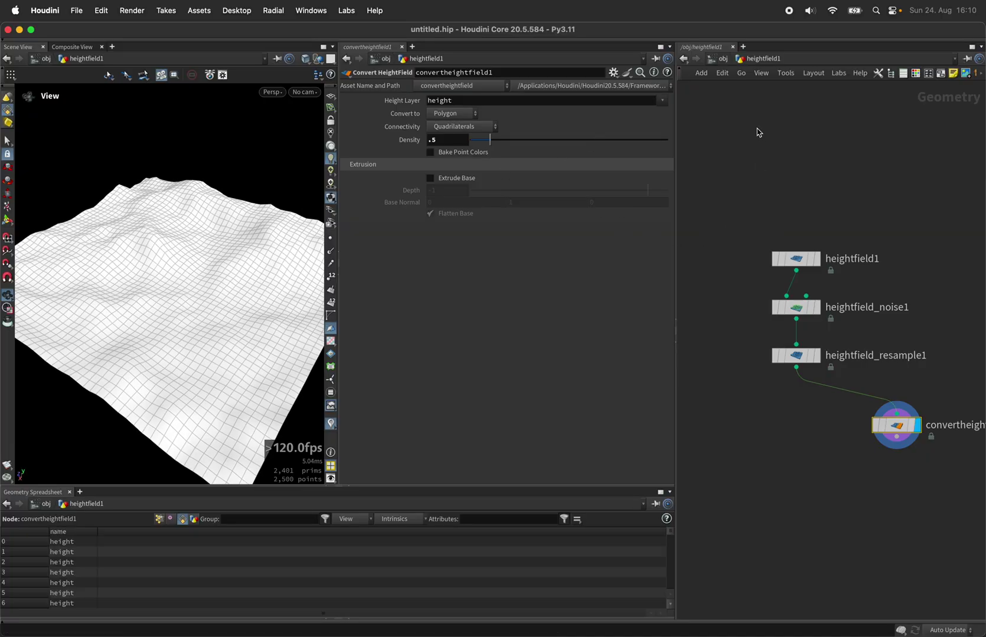
scroll(757, 130, down, 2)
scroll(869, 305, up, 1)
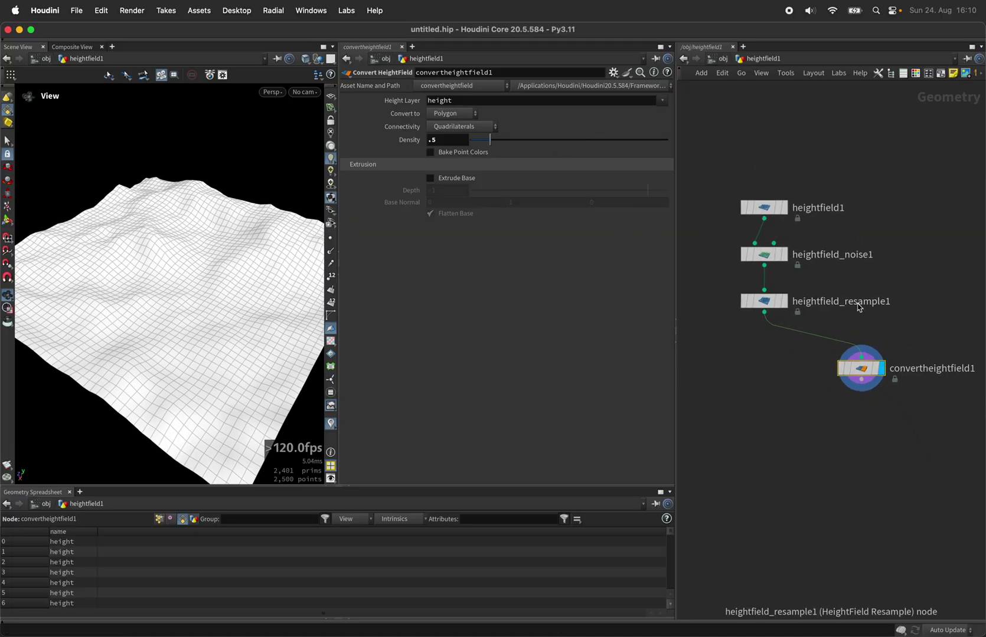
- Add an Attribute Promote node below the convert node, promoting attribute P
key(Tab)
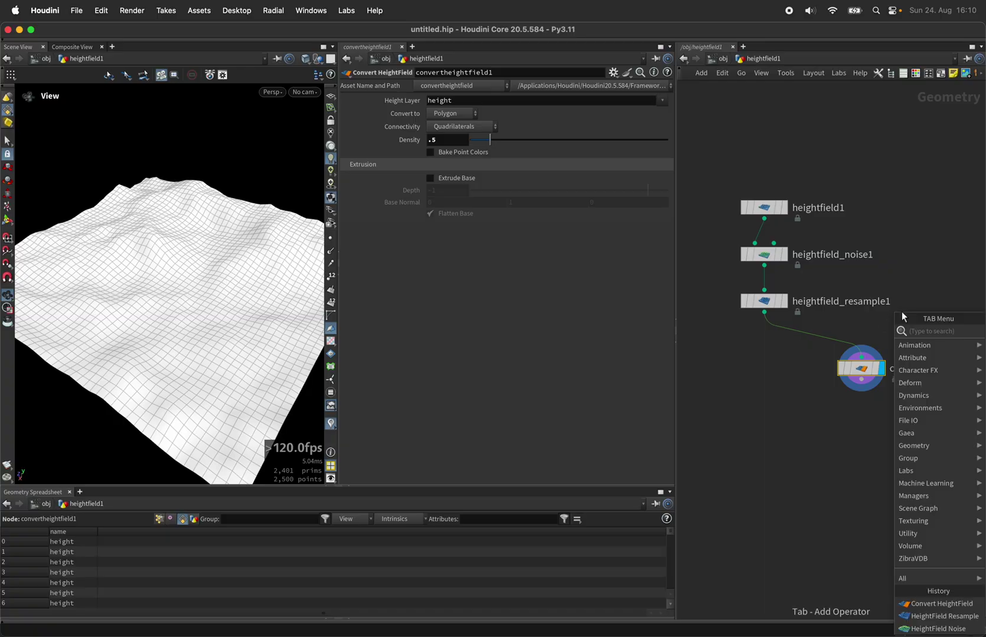
text(attribpro)
key(Return)
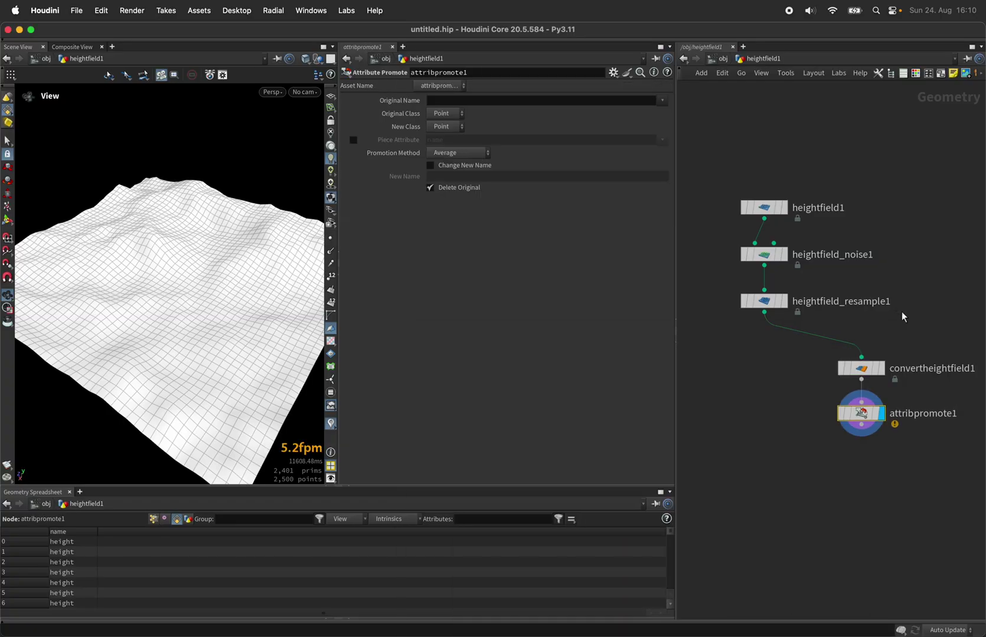
click(444, 103)
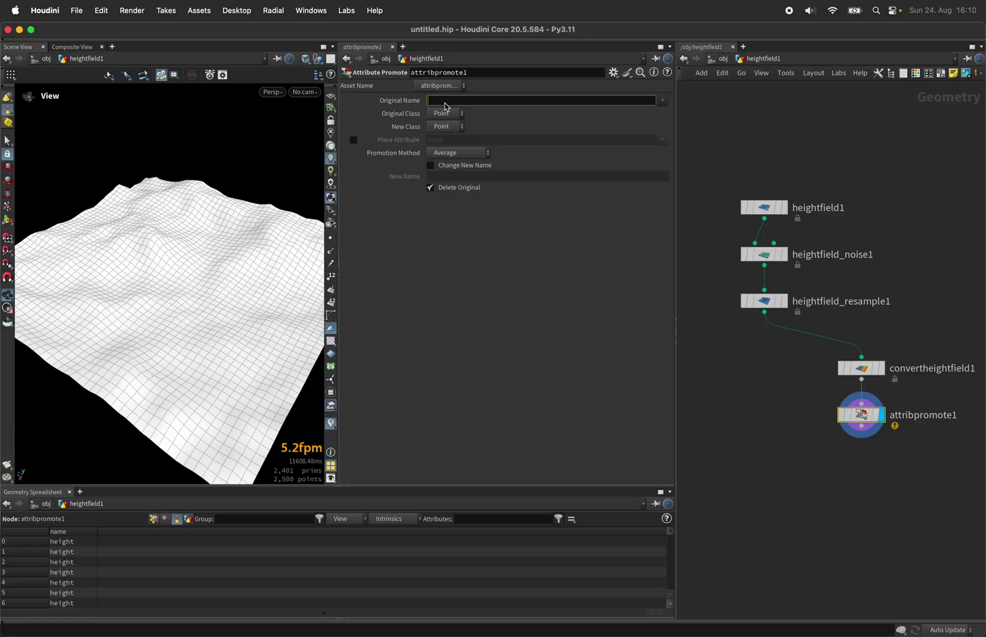
text(P)
key(Return)
- Promote P to Detail as Array of All, renamed 'positions', keeping the original
click(443, 127)
click(447, 141)
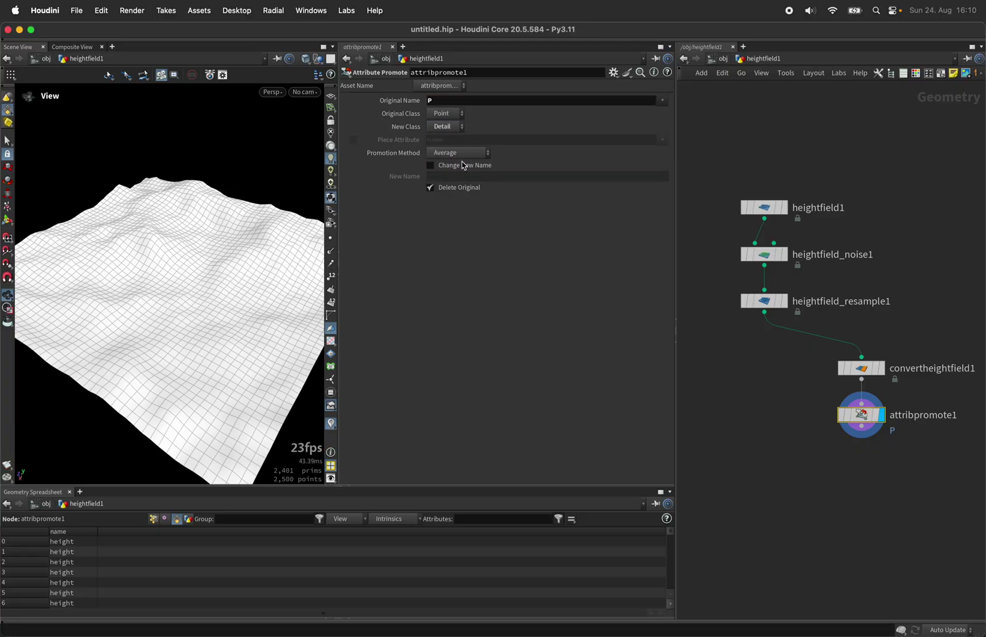
click(459, 153)
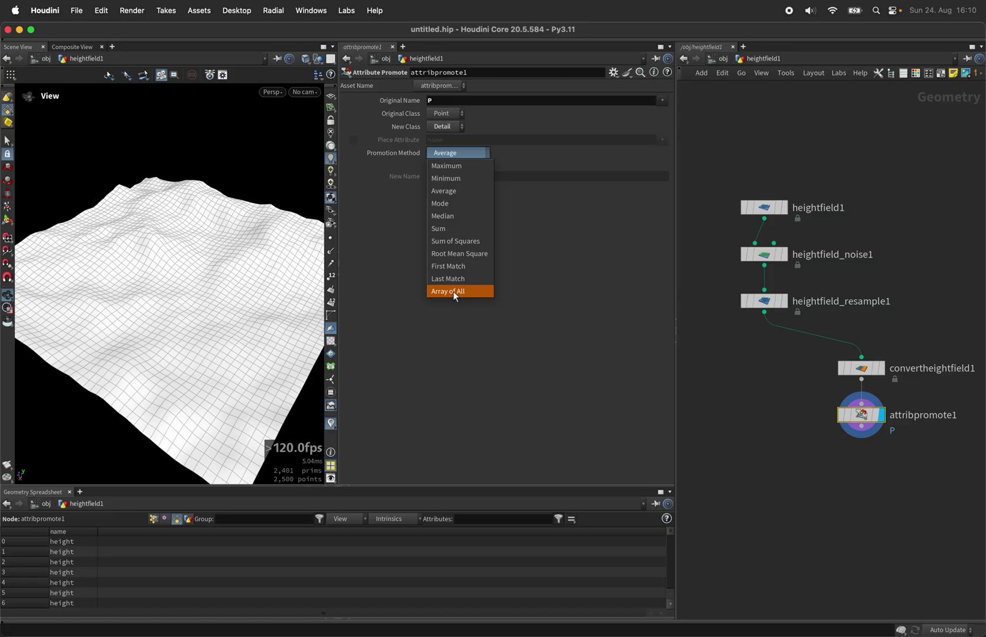
click(452, 291)
click(464, 165)
click(472, 177)
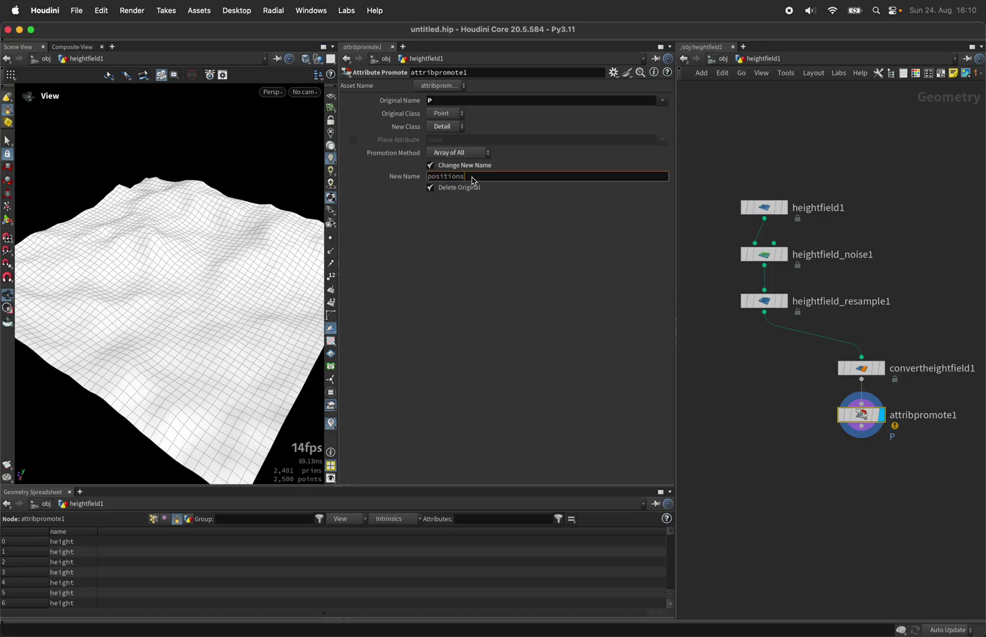
key(Return)
click(462, 189)
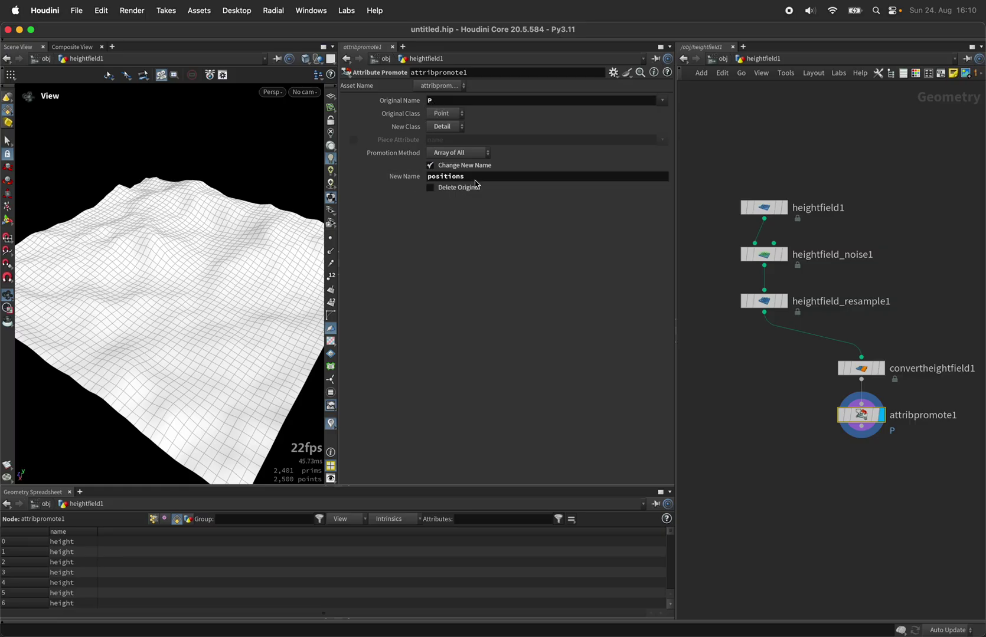
- Inspect the positions array in the spreadsheet's Detail view, widening its column
click(187, 519)
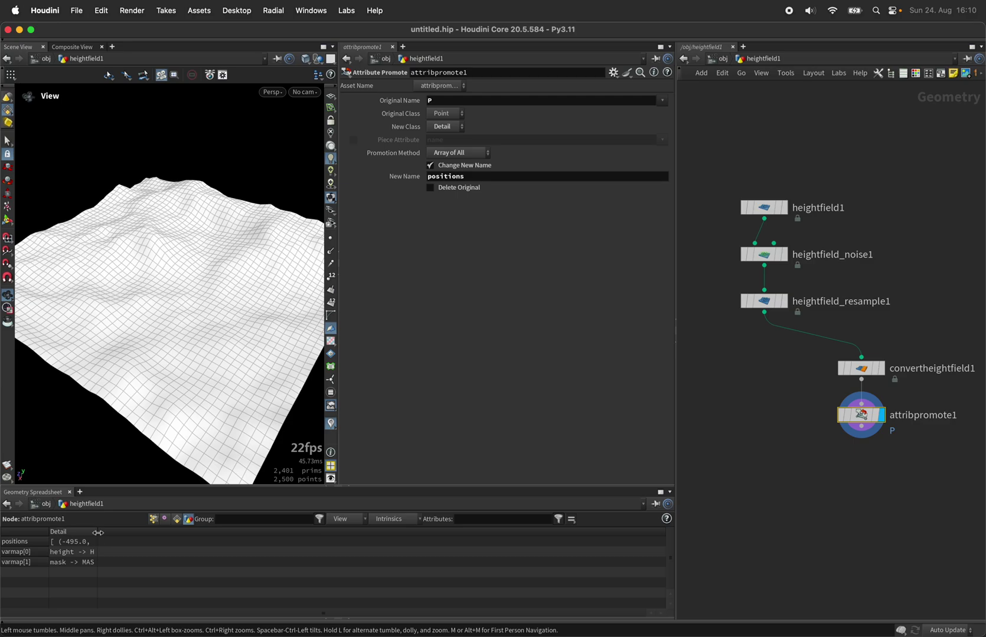
drag(98, 535, 316, 532)
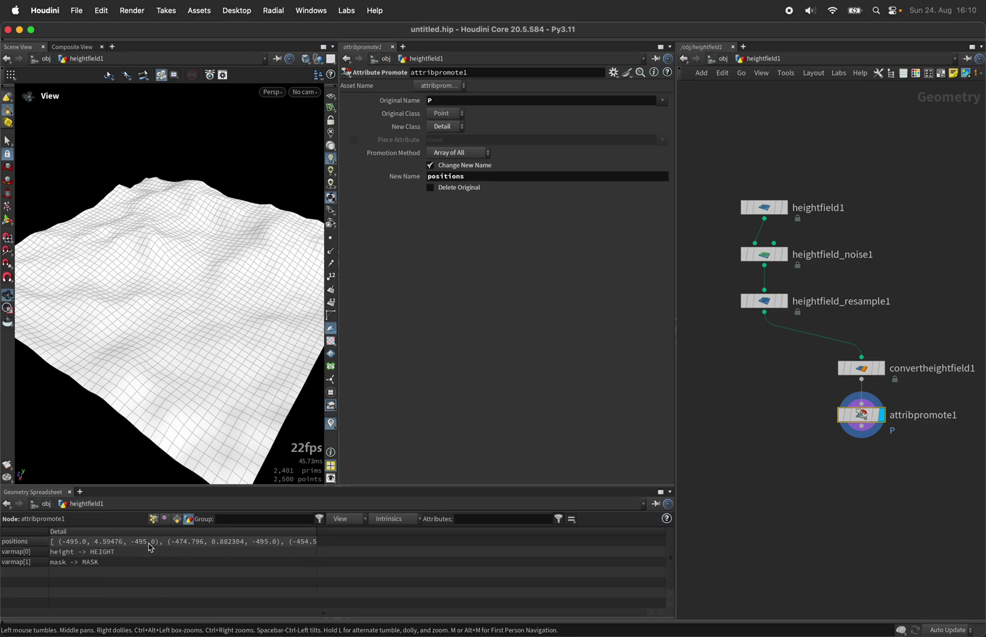
click(765, 312)
- Add a HeightField Wrangle with attribpromote1 in its second input, and display it
key(Tab)
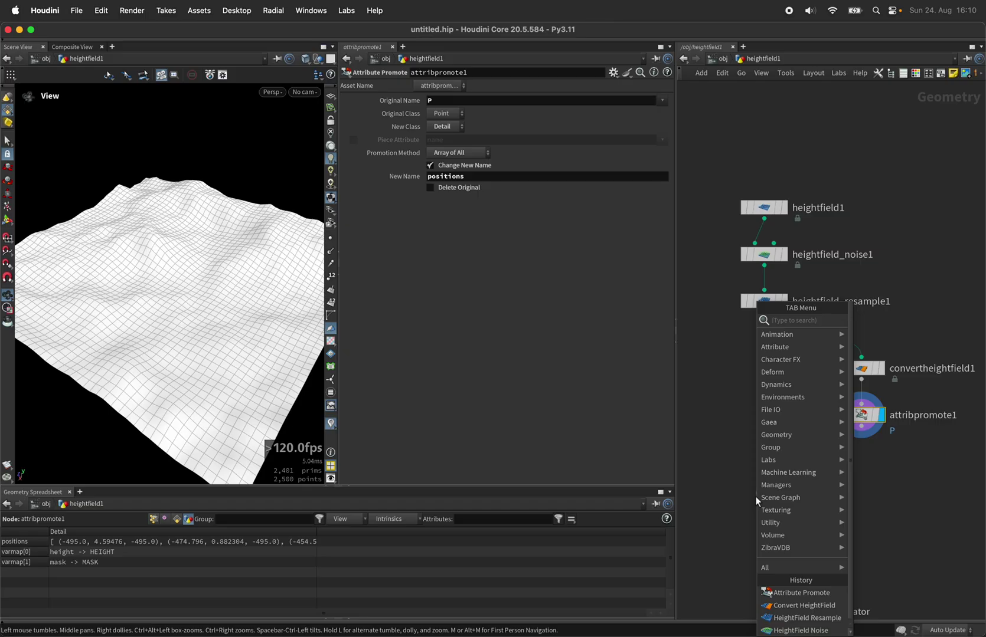
text(hfwr)
key(Return)
click(762, 493)
drag(759, 486, 861, 426)
click(783, 498)
drag(767, 505, 767, 495)
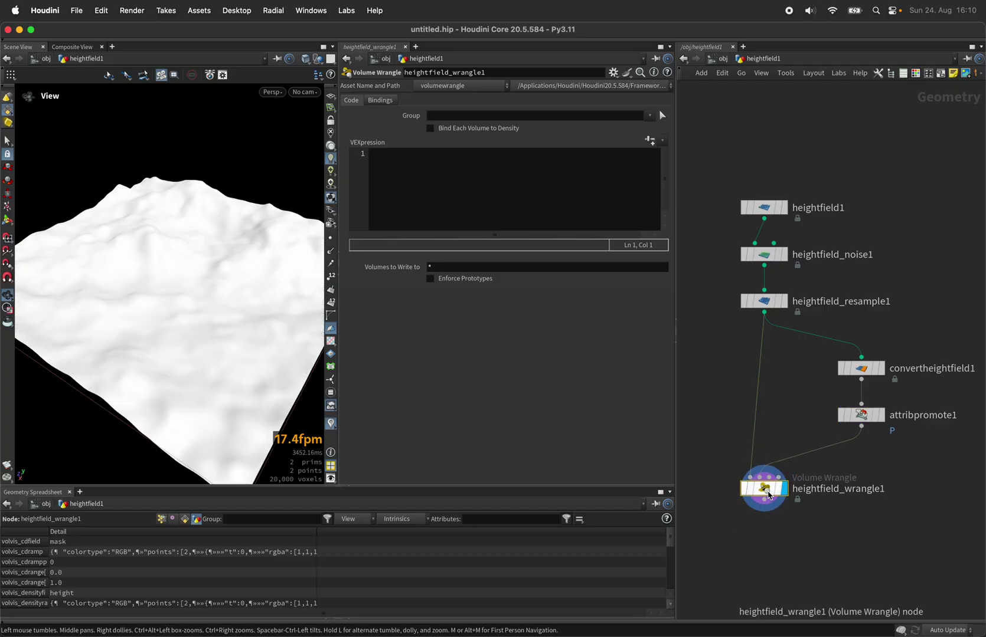
- Write VEX reading detail(1, 'positions', 0) into an array and opening a foreach loop over it
click(508, 211)
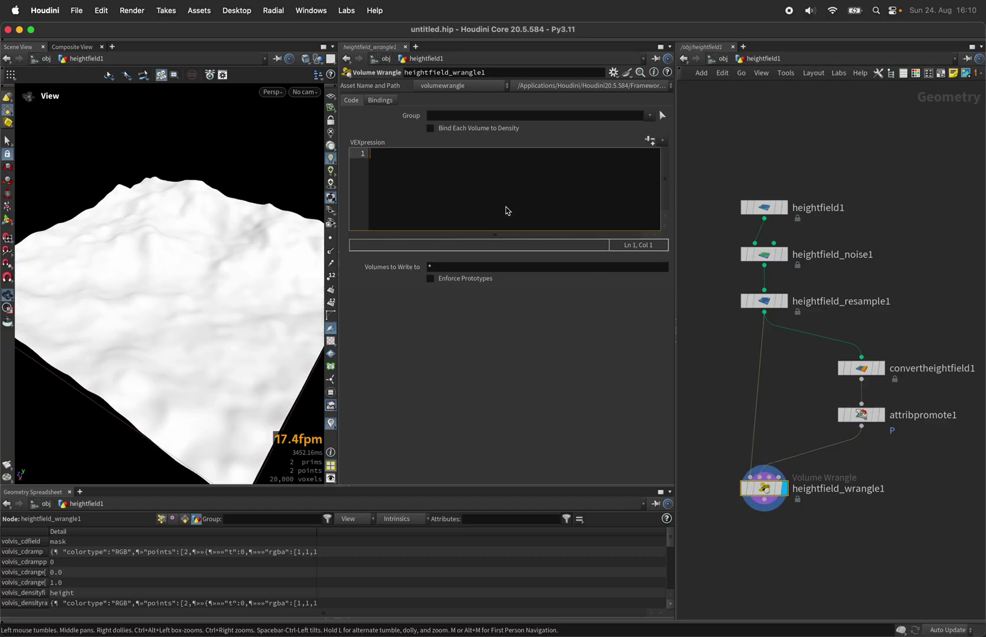
text(vector pos)
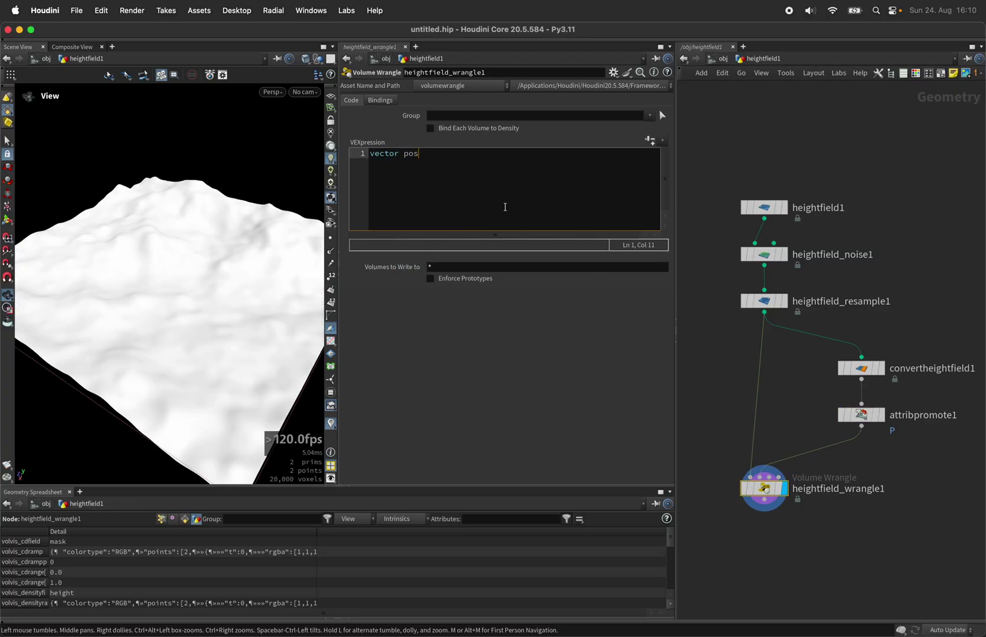
text([])
text(itions)
text( = deta)
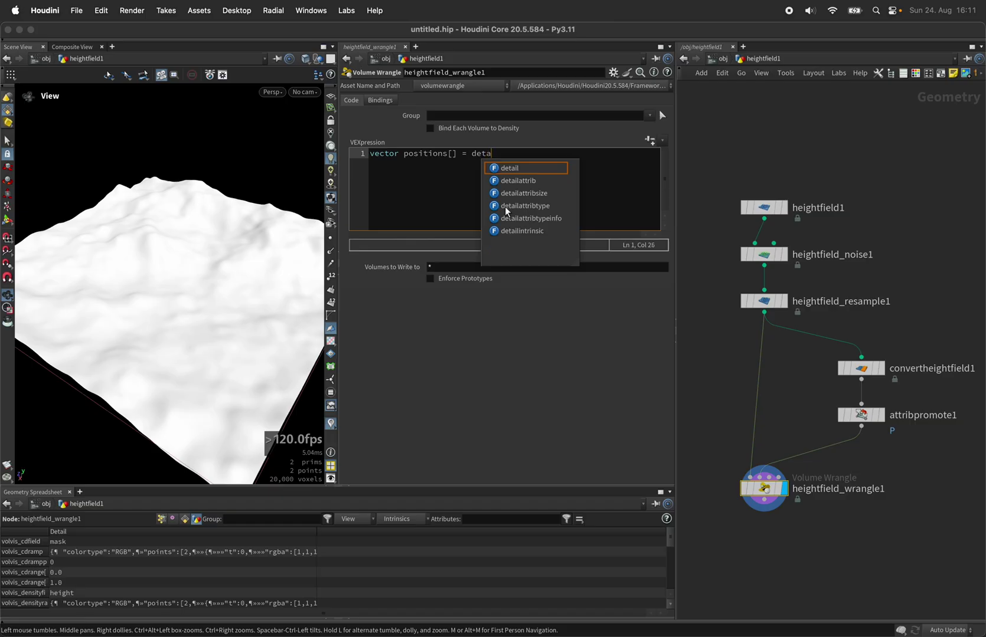
text(il(1, 'po)
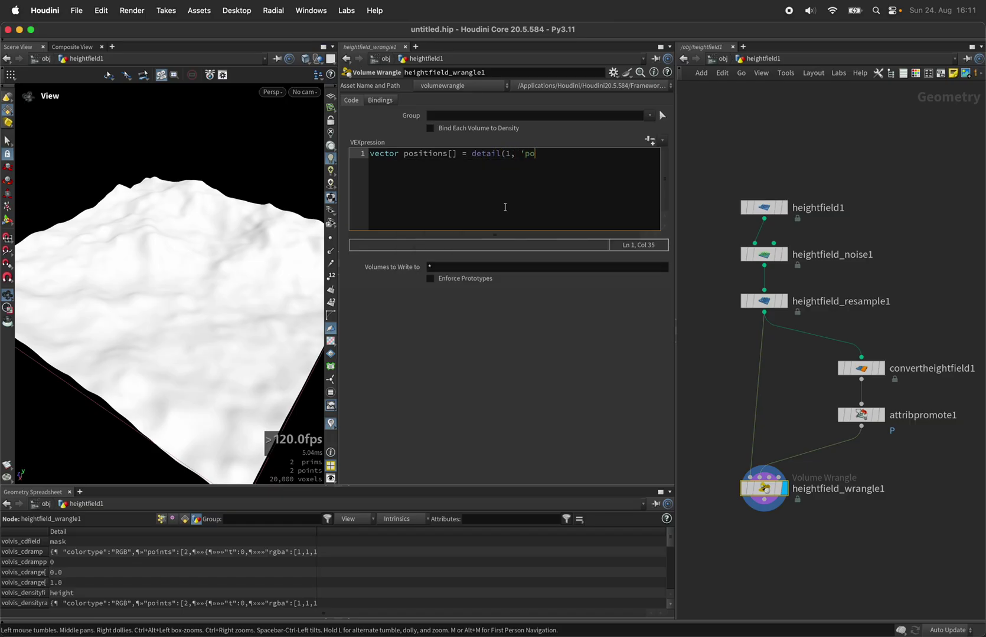
text(sitions', 0);)
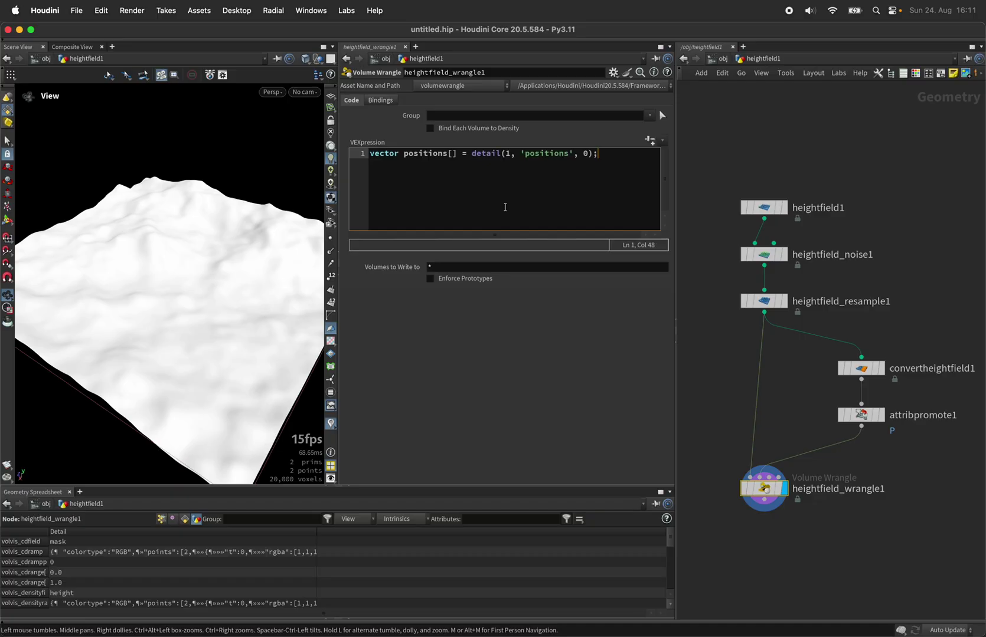
key(Return)
key(Return)
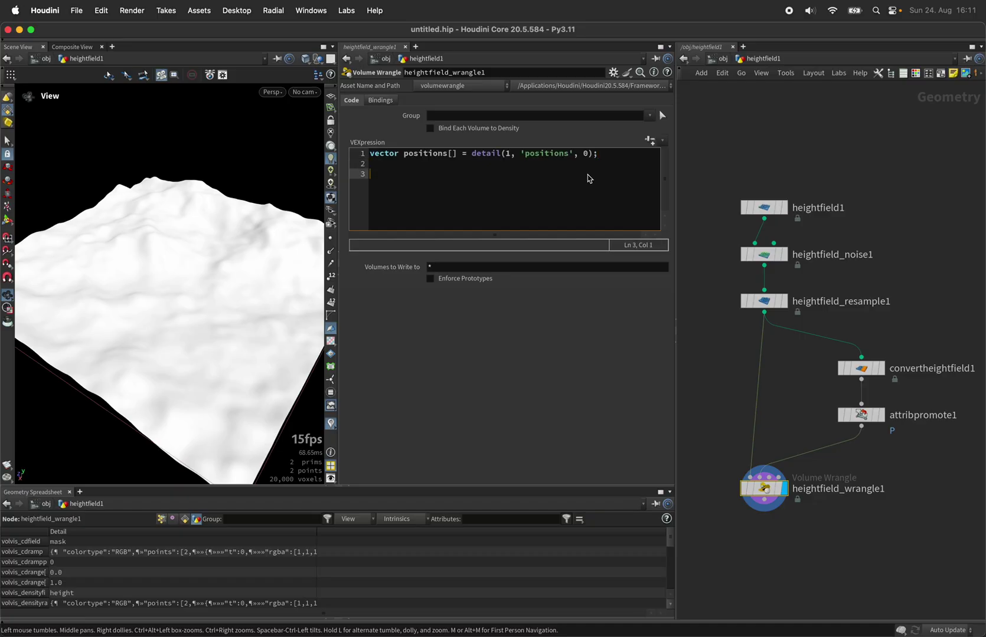
text(foreach(v)
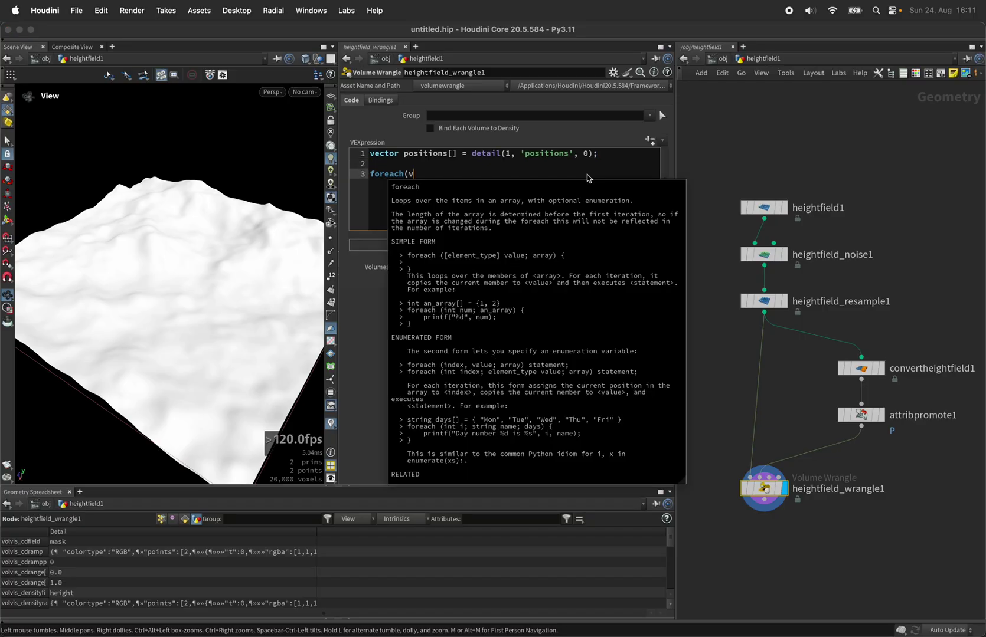
text(ectrr pos; positions){)
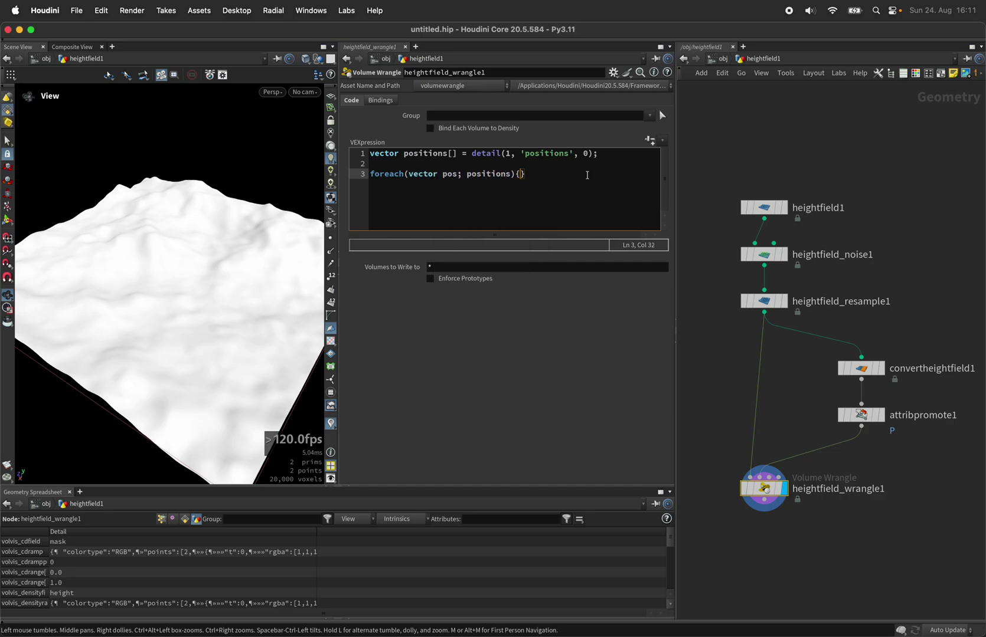
key(Return)
key(Up)
key(Up)
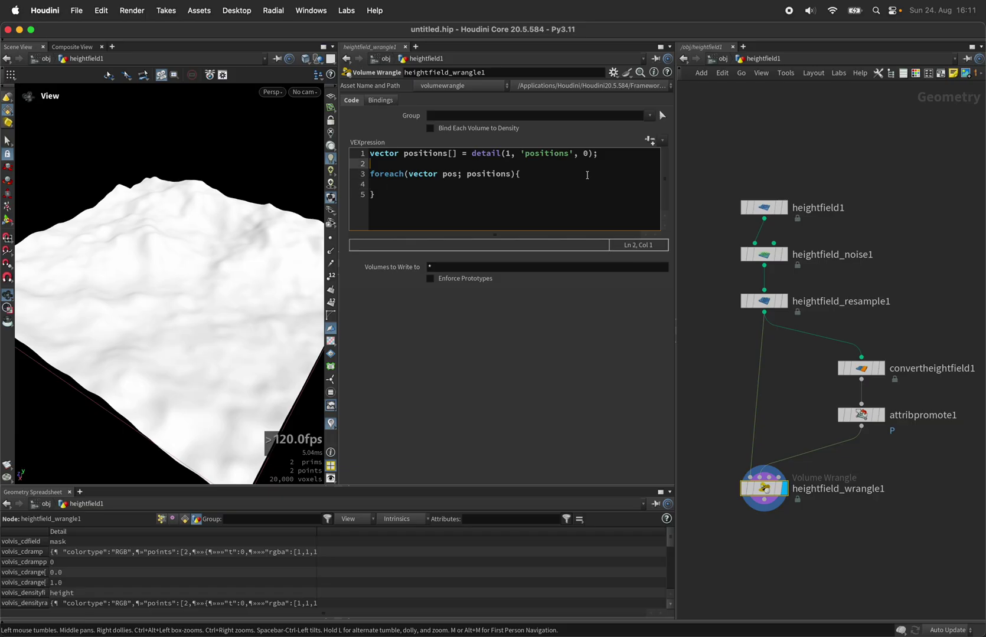
- Add VEX setting pos_ray to v@P with y = f@height, then pos_ray = minpos(1, pos_ray)
key(Return)
key(Return)
key(Up)
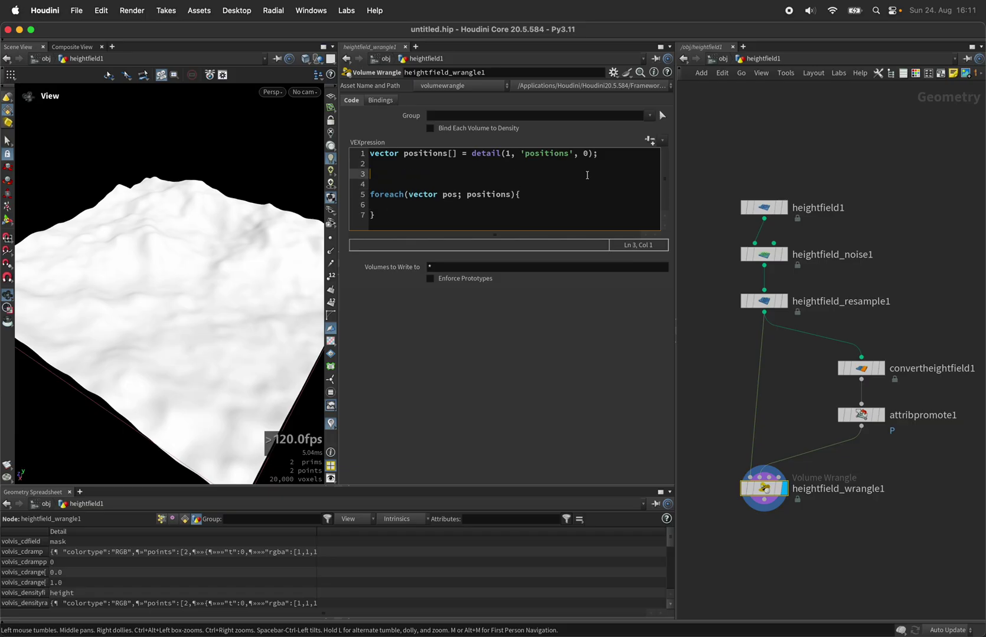
text(vec)
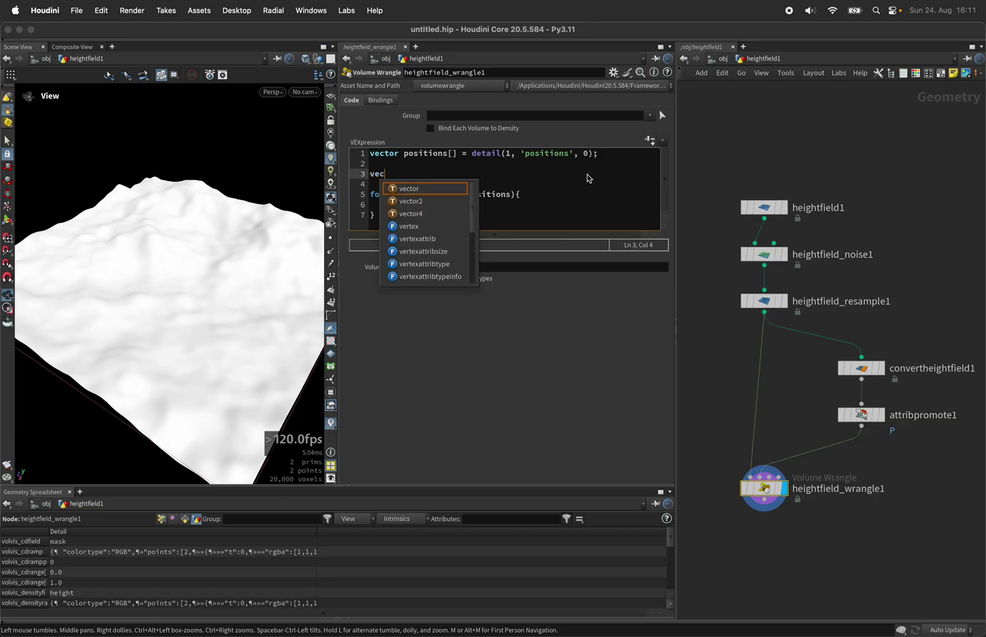
text(to  pos_ray = v@P;)
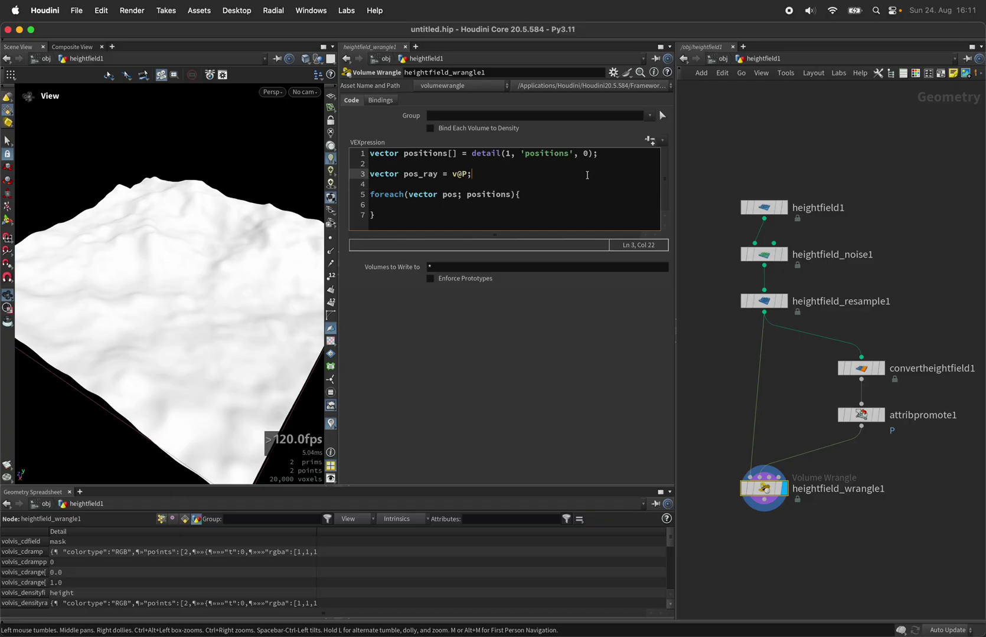
key(Return)
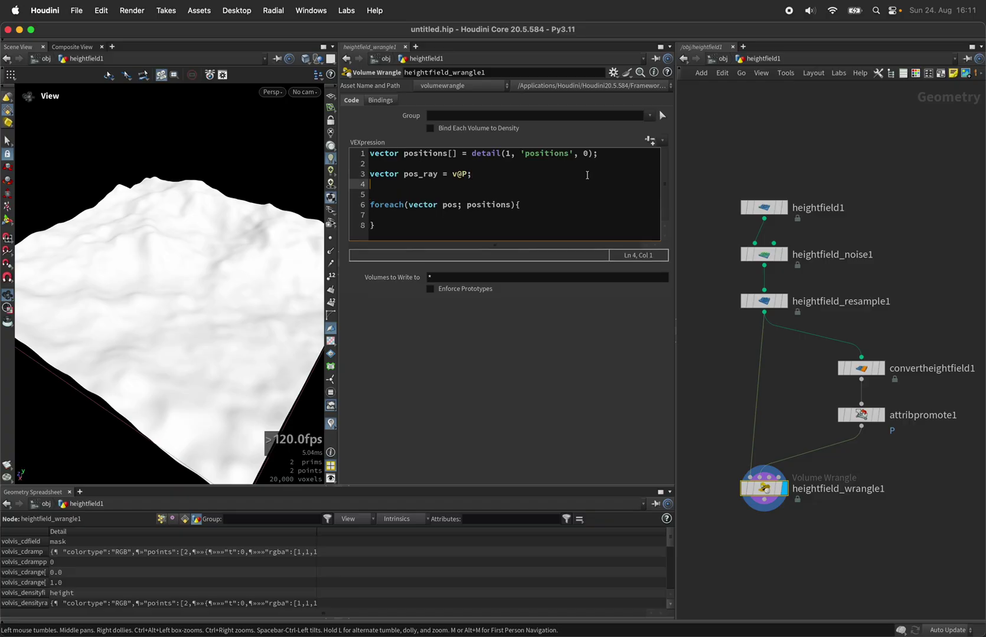
text(pos_ray.y = f)
text(@height;)
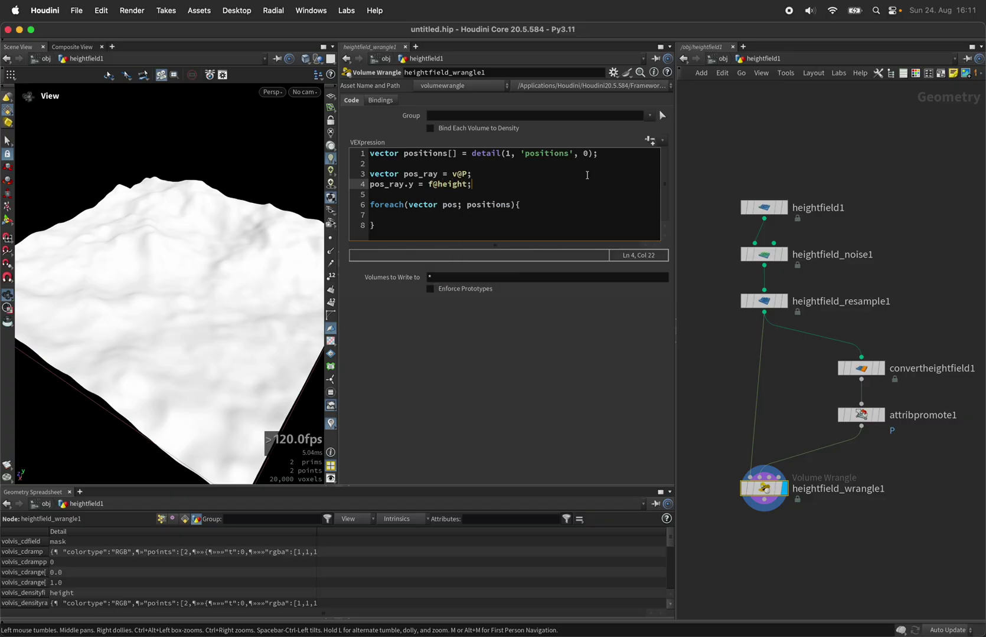
key(Return)
text(pos_ray = minpos(1, )
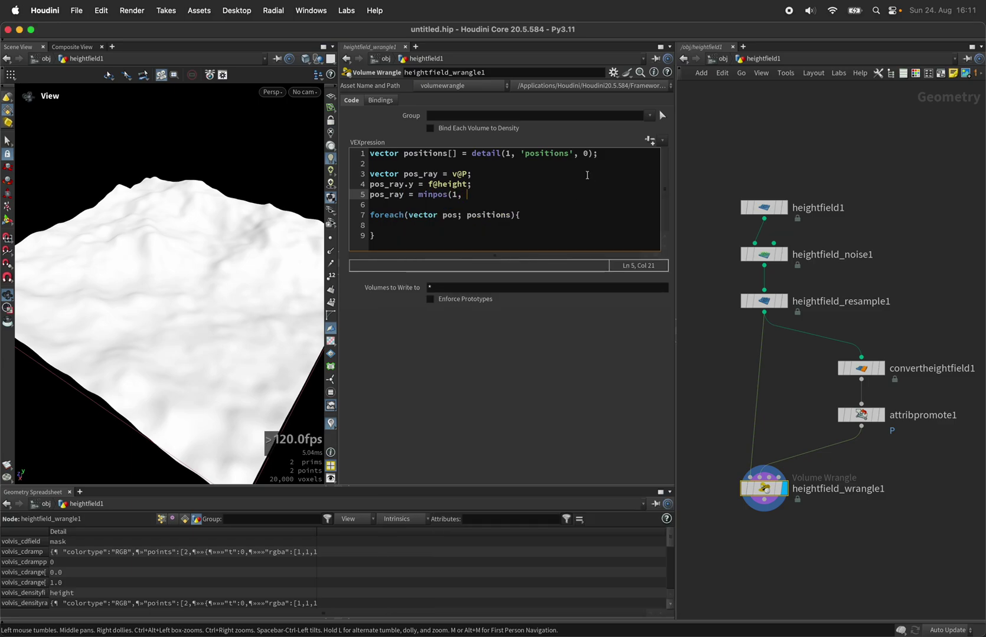
text(pos_ray);)
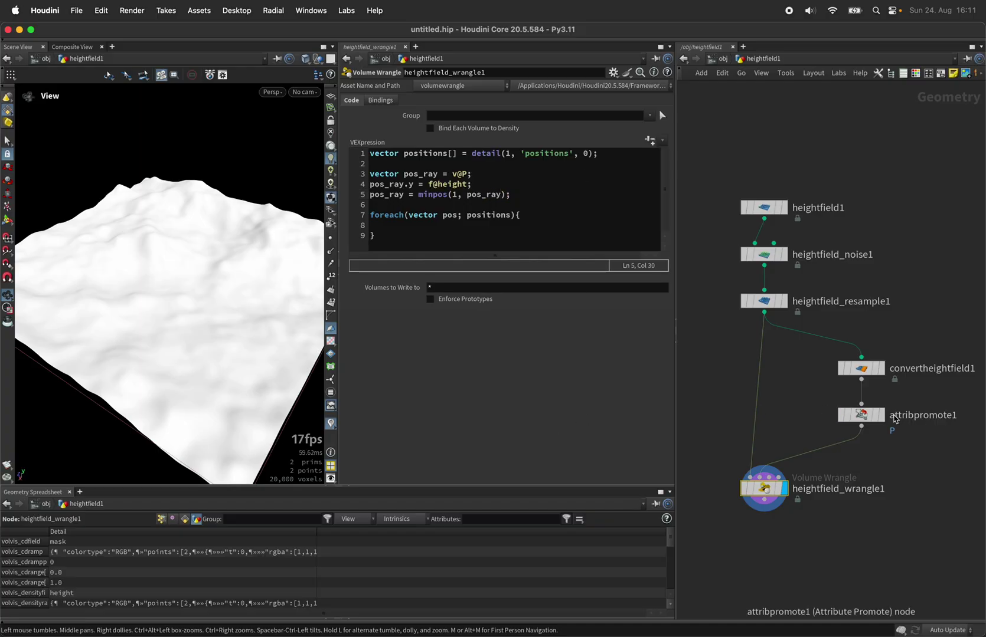
- Check attribpromote1's output in the viewport, then return to the wrangle's code
click(883, 418)
click(882, 418)
drag(168, 248, 121, 238)
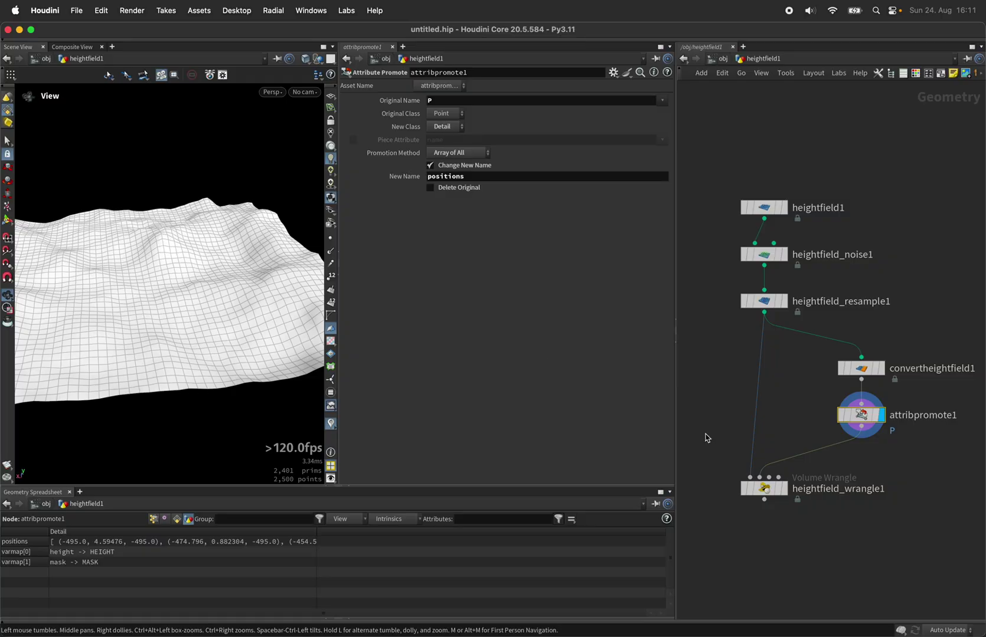
click(783, 489)
click(779, 488)
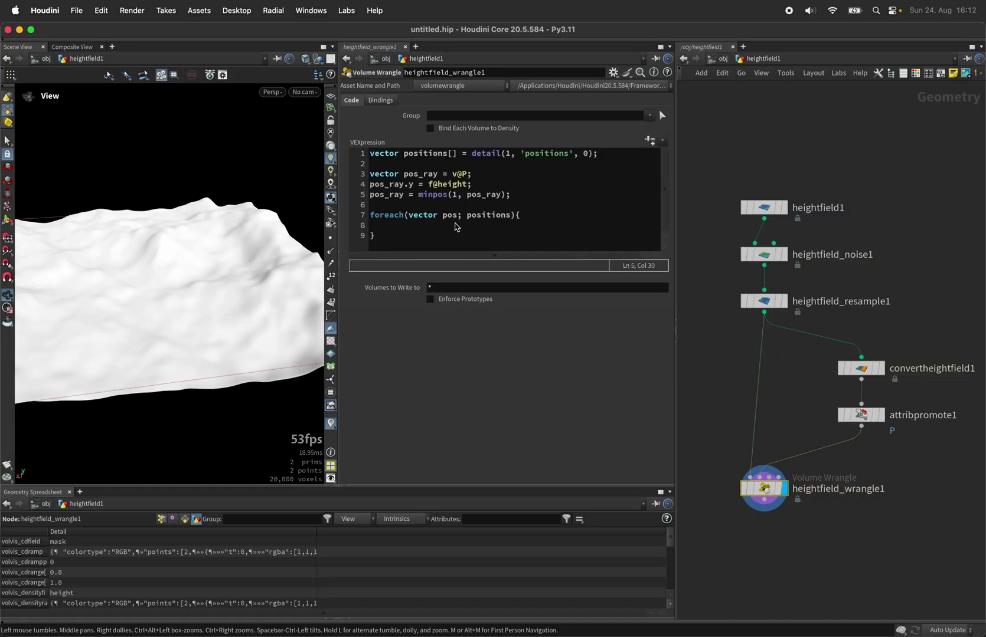
- Add pos_ray.y += 5.0; after minpos and pos.y += 5.0; inside the loop
click(517, 198)
key(Return)
text(pos_ray)
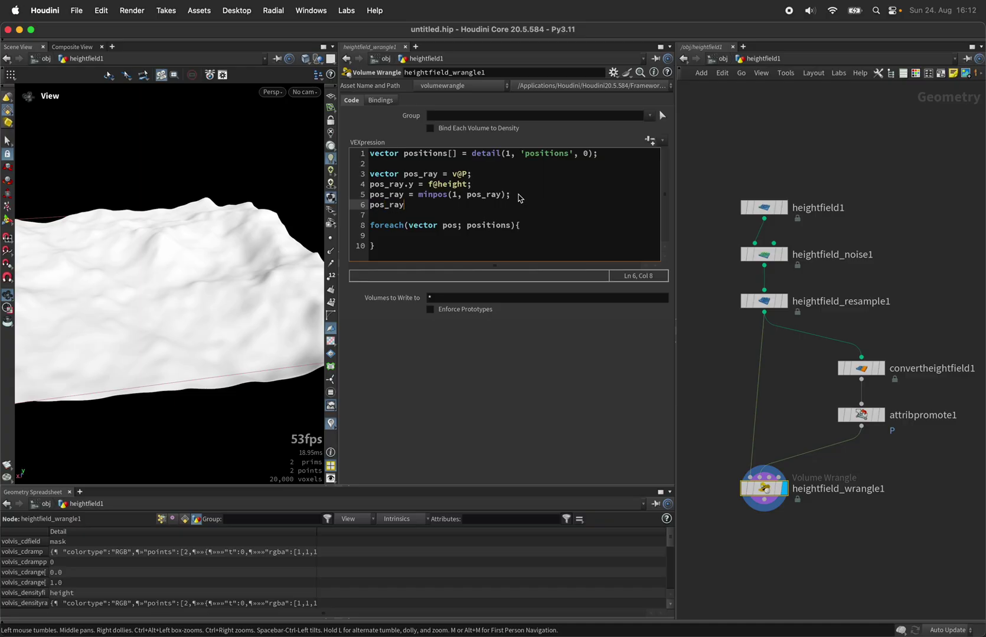
text(.y += 5.0;)
key(Down)
key(Down)
key(Down)
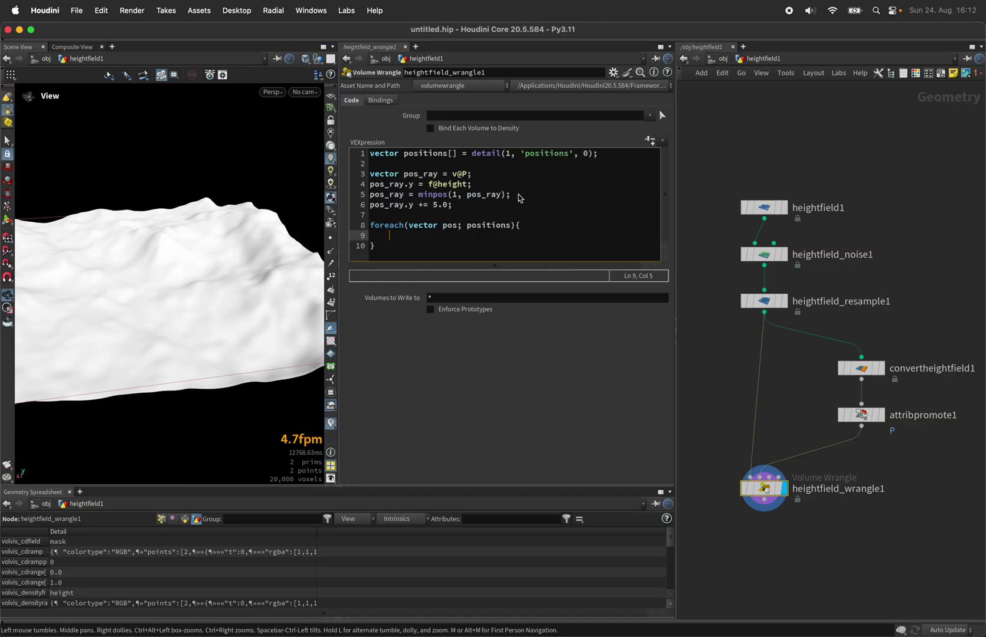
text(pos.y += 5.0;)
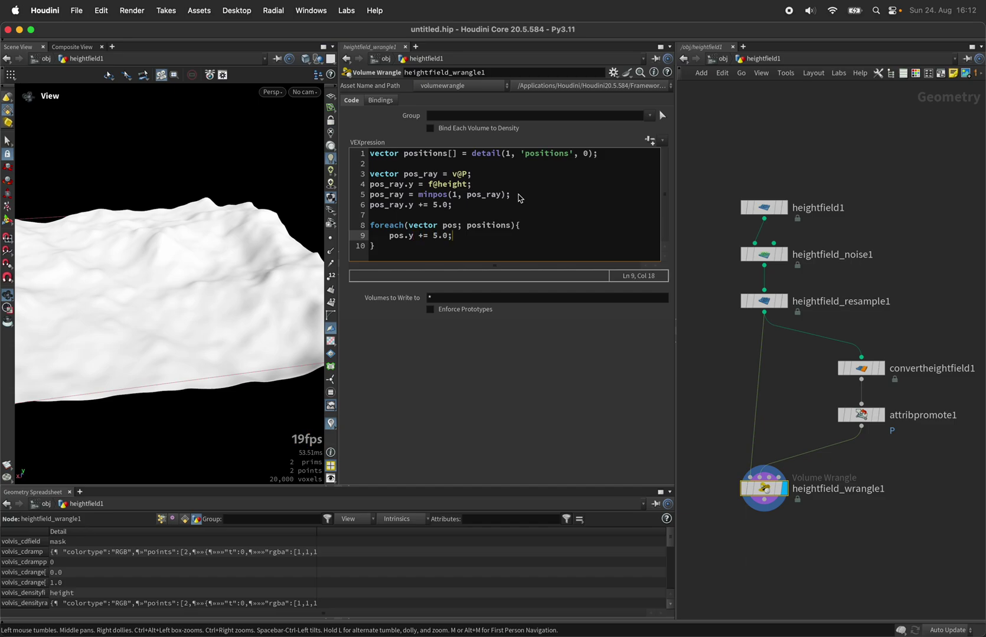
key(Up)
key(Up)
key(Return)
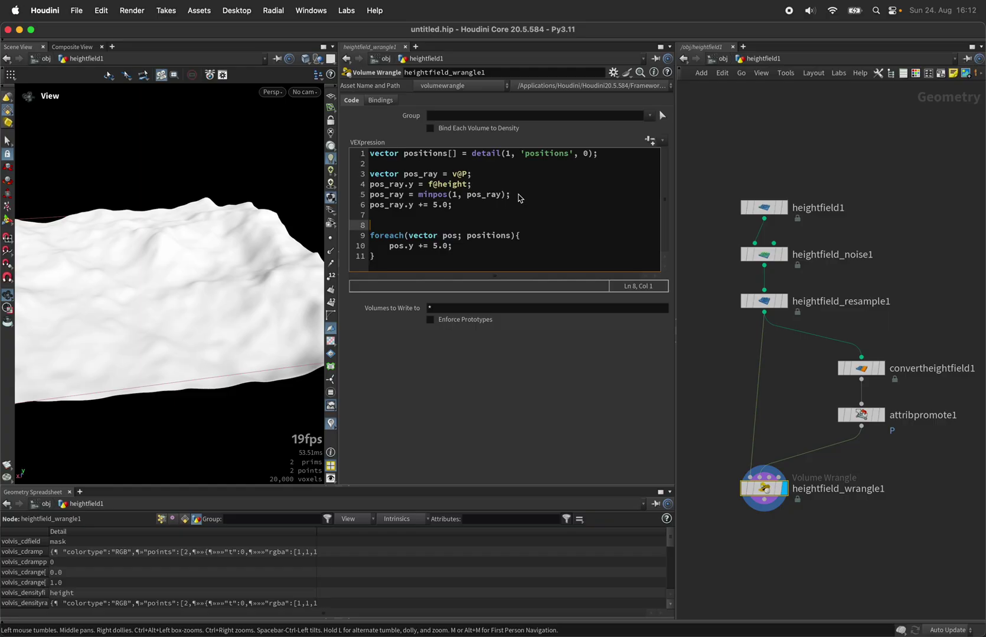
- Declare float mask = 0.0; above the loop and start a line inside it
text(float mask = 0.0;)
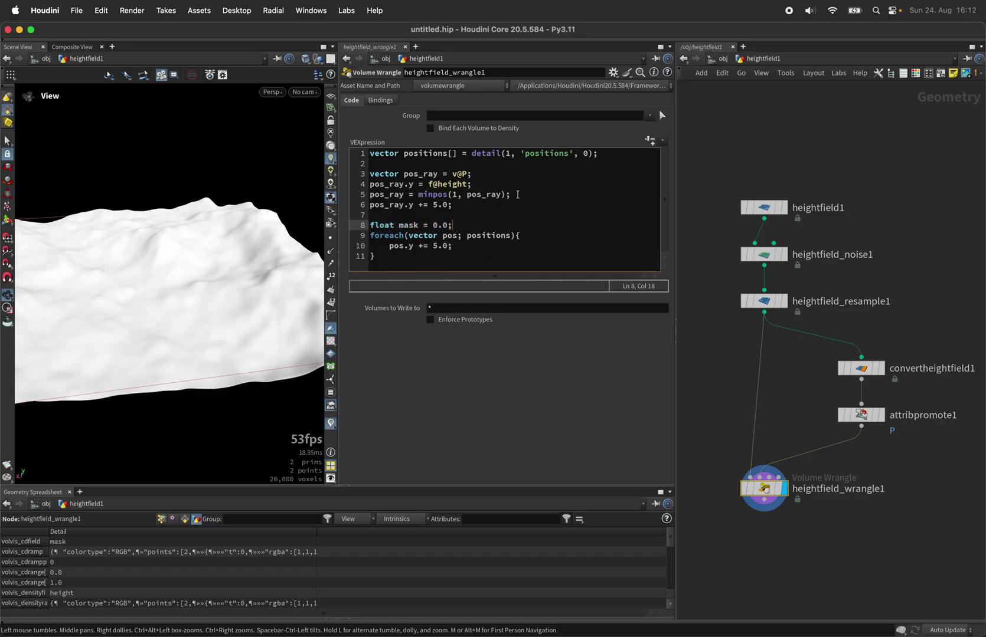
key(Down)
key(Down)
key(Return)
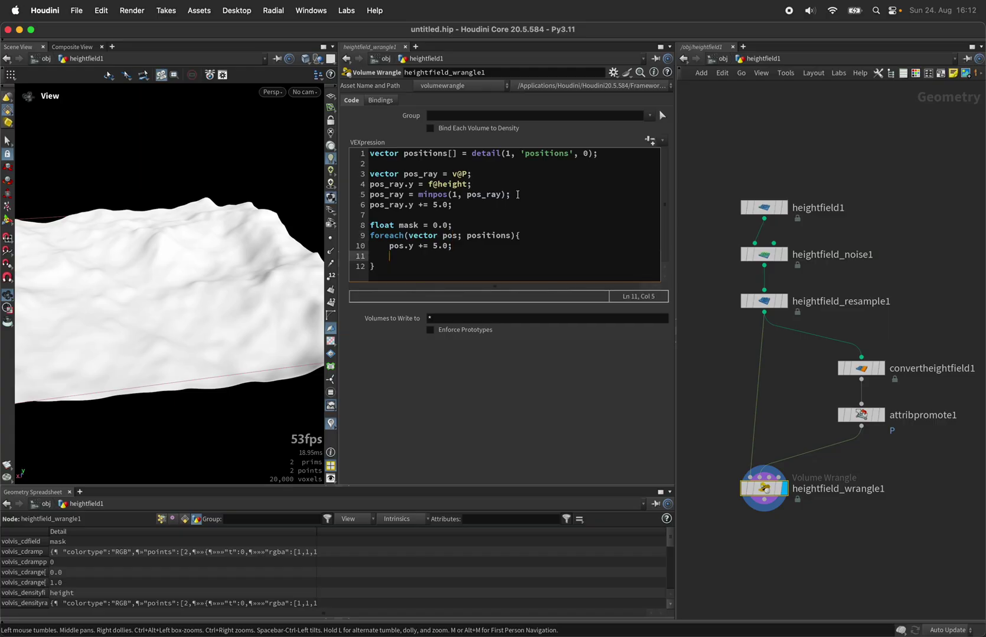
- Write int pr = intersect(1, pos_ray, dir, set(0), set(0)); in the loop
text(int pr = intersec)
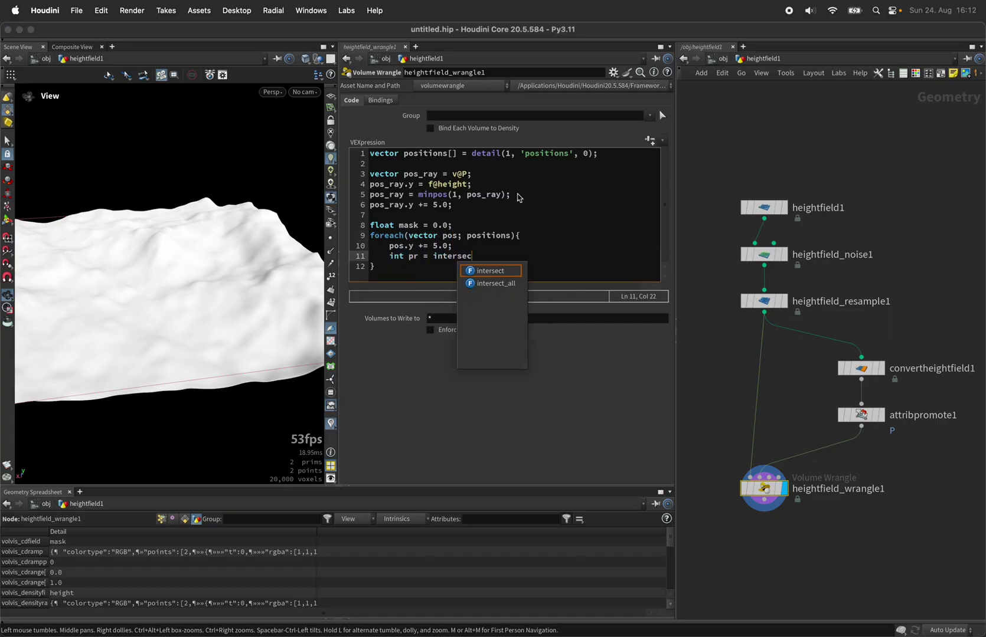
text(t()
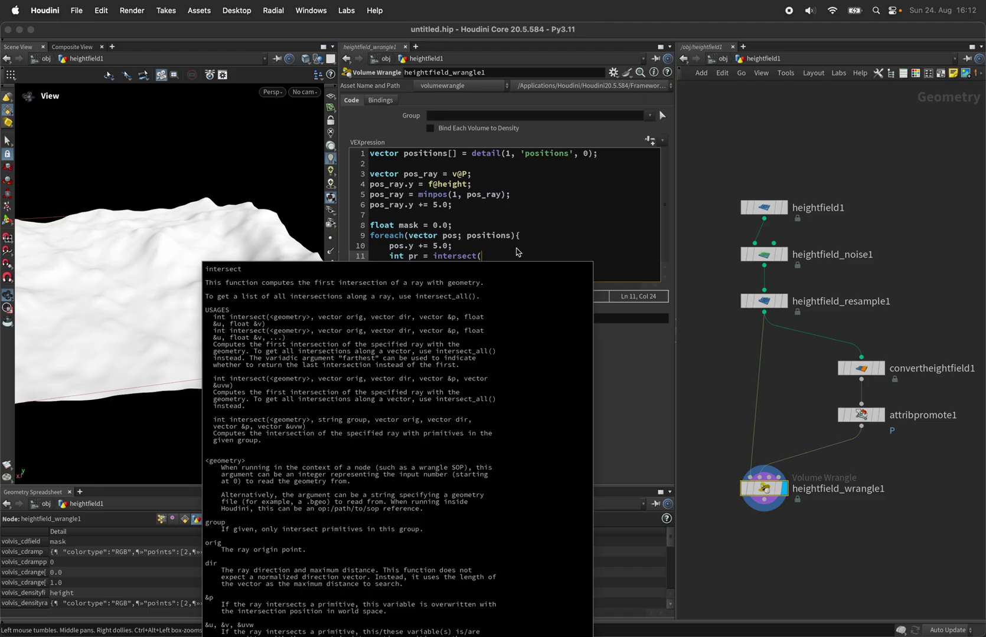
text(1,)
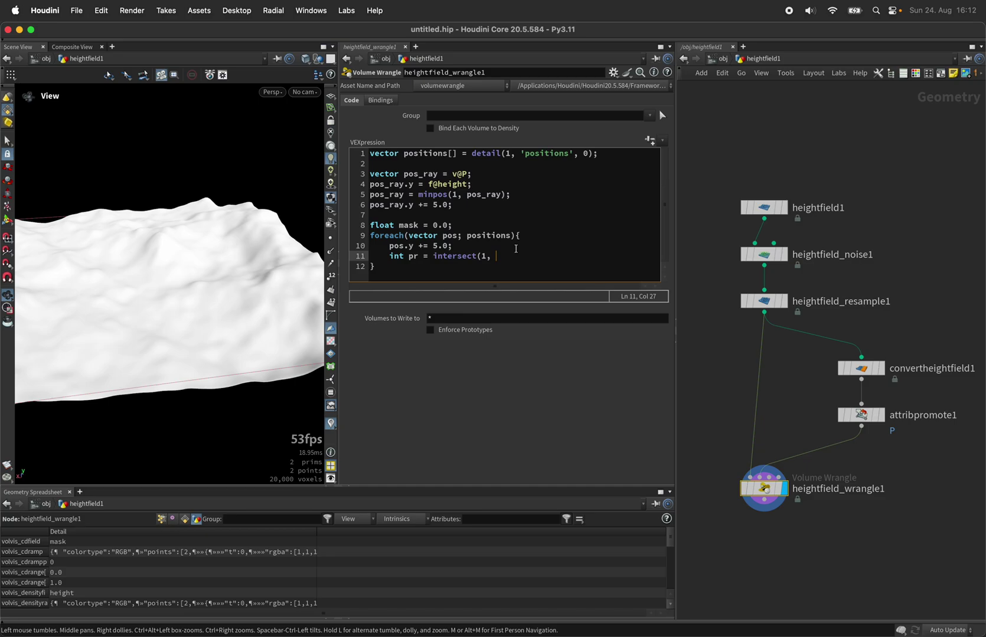
text(pos_orig,)
key(BackSpace)
key(BackSpace)
key(BackSpace)
key(BackSpace)
text(ray)
key(End)
text(dir, set)
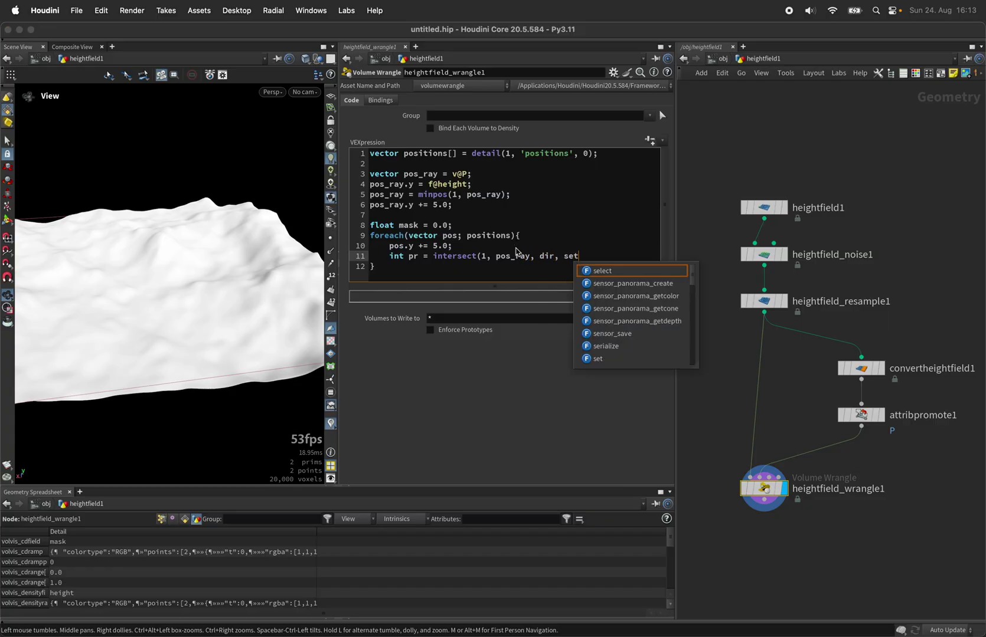
text((0)
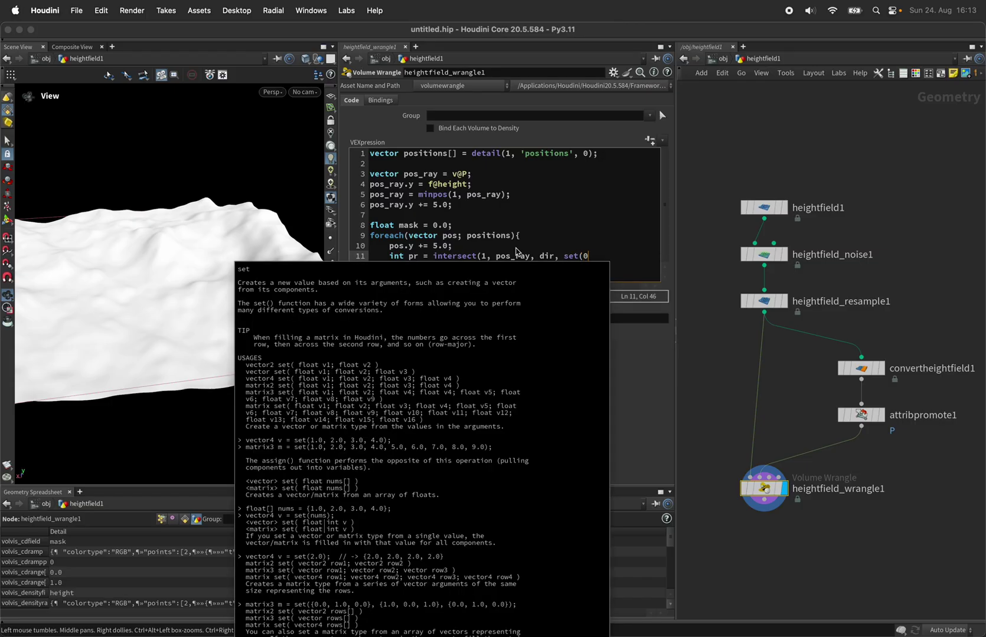
text(), set());)
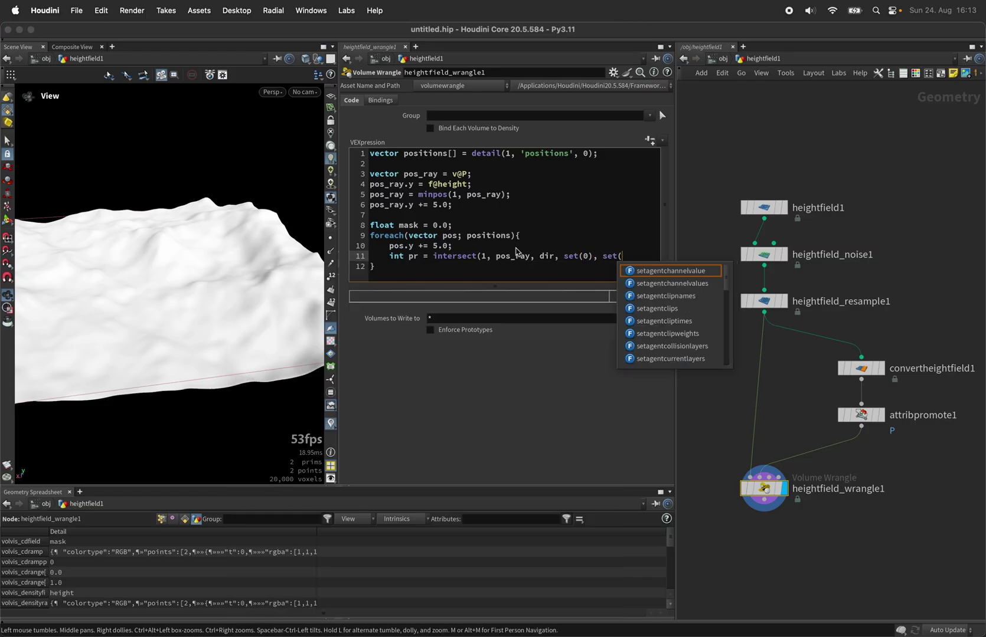
key(Left)
key(Left)
key(Left)
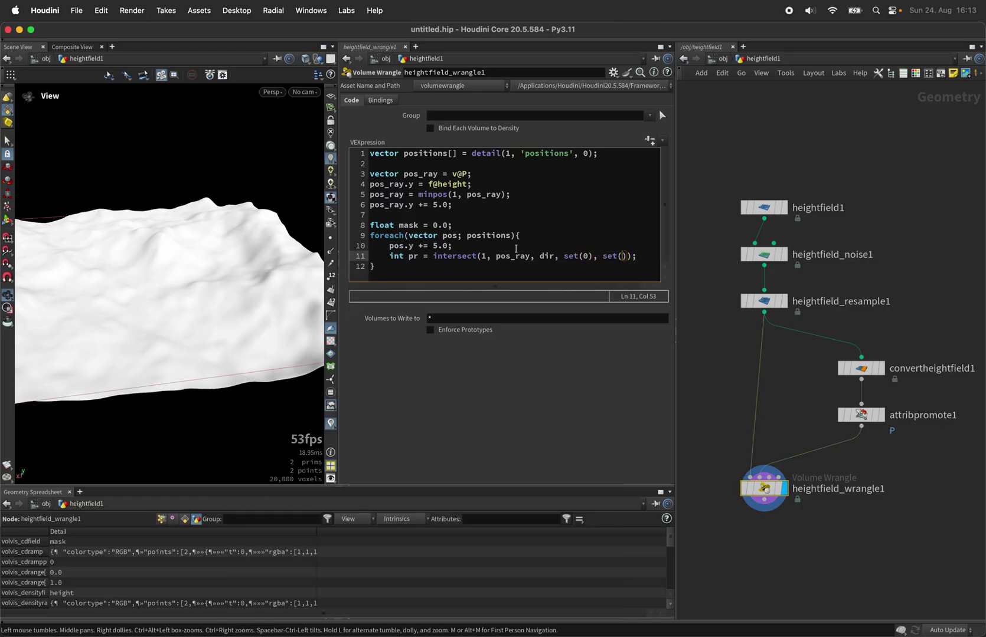
text(0)
drag(563, 256, 590, 263)
click(608, 258)
double_click(413, 258)
click(464, 249)
- Add vector dir = pos - pos_ray; and mask += pr < 0; inside the loop
key(Return)
text(vector )
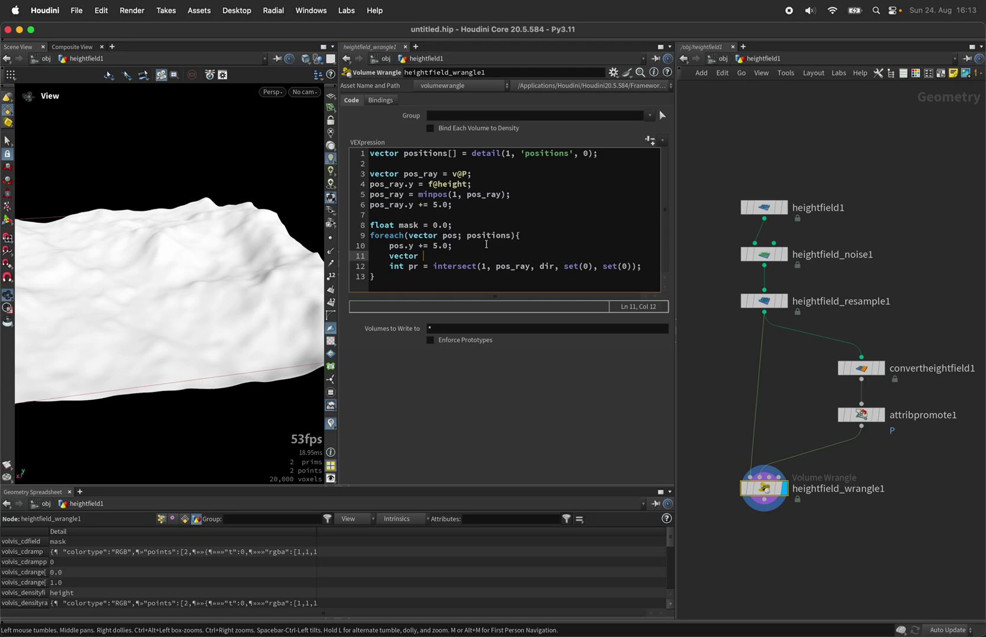
text(dir = pos - pos_ray;)
click(645, 266)
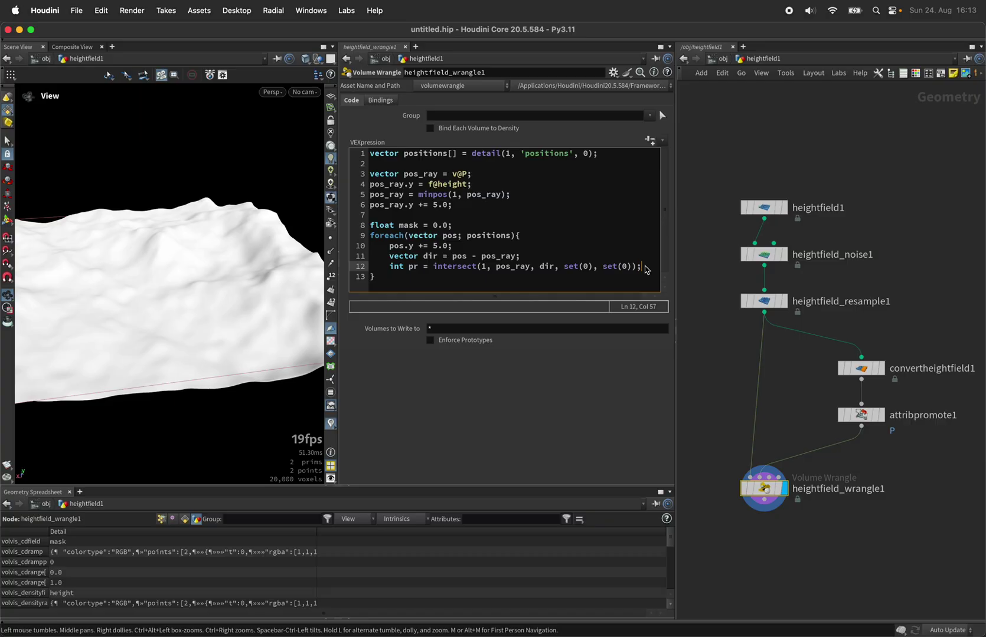
key(Return)
text(mask += pr < 0;)
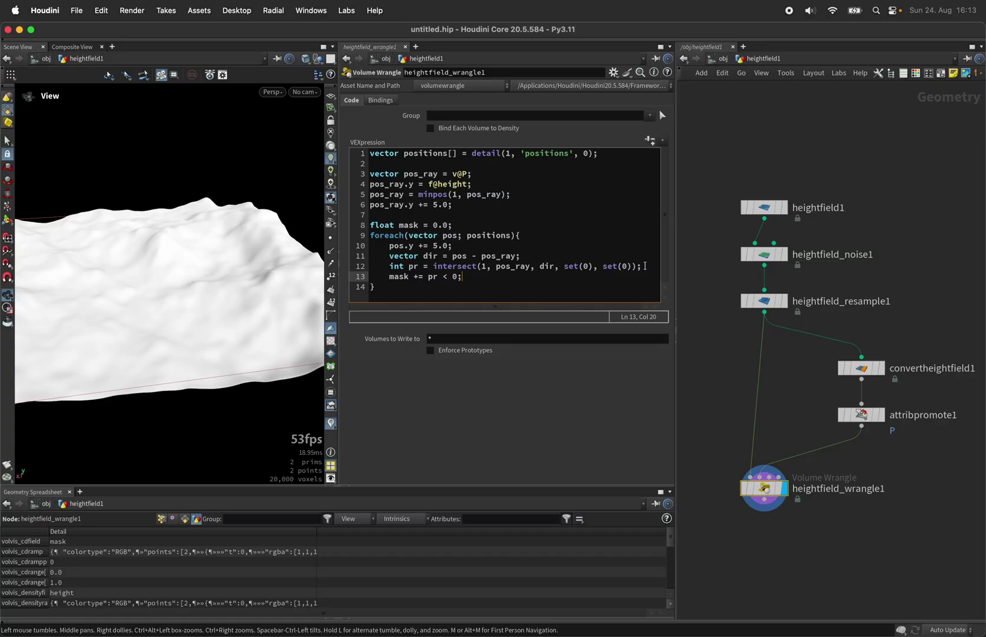
- After the loop, add mask /= len(positions); and f@mask = mask;
key(Down)
key(Return)
key(Return)
text(mask)
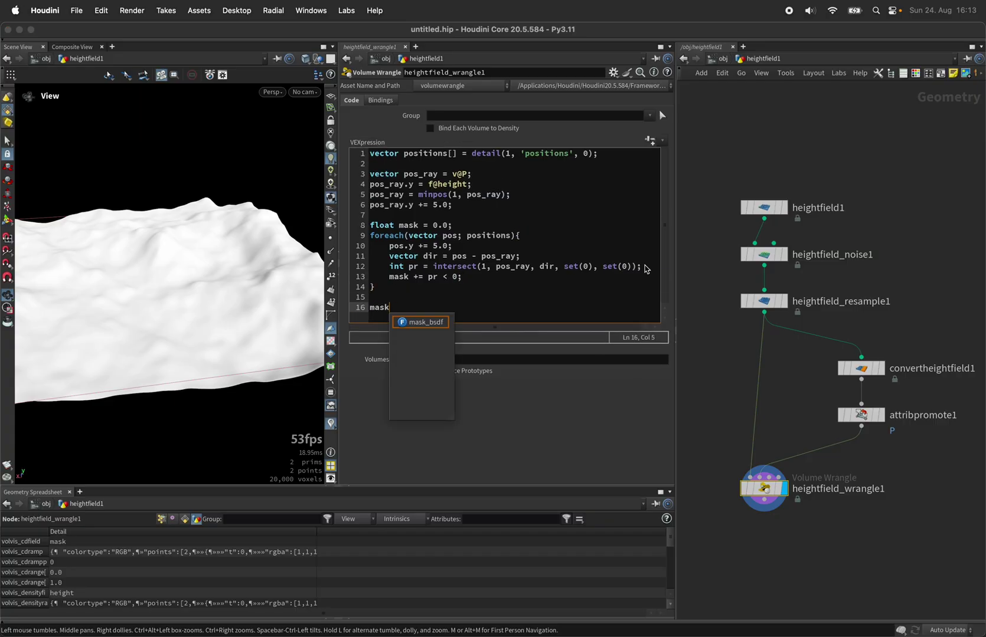
text( /= le)
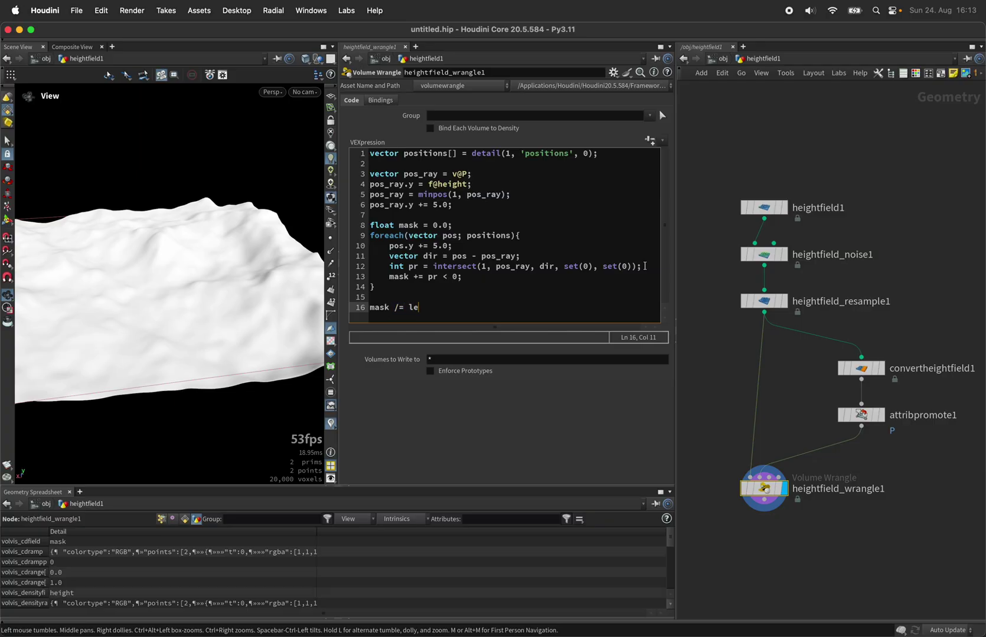
text(n();)
key(Left)
key(Left)
text(positions)
key(Right)
key(Return)
key(Return)
text(f@mask )
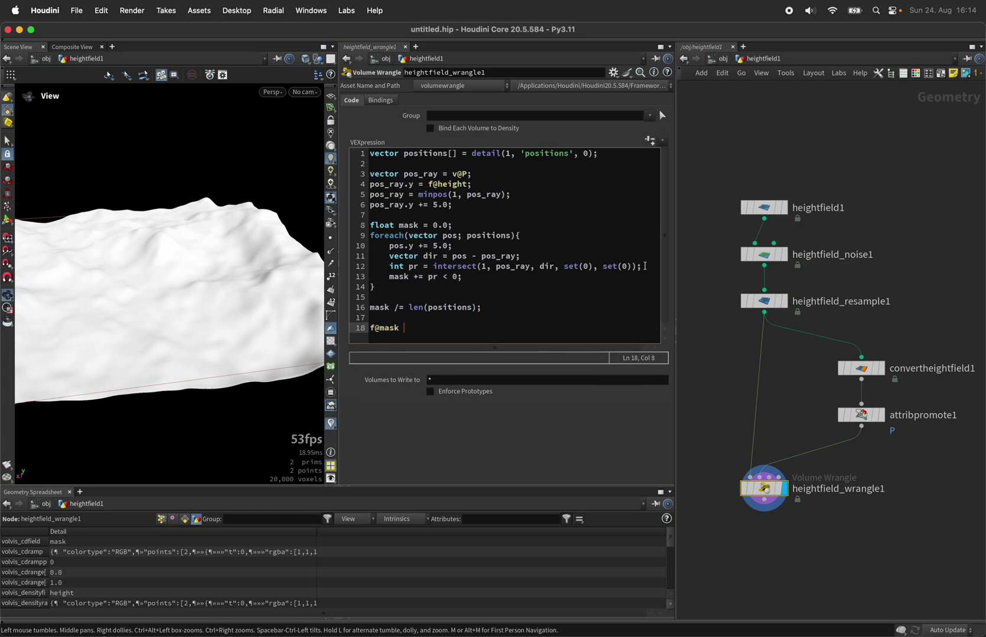
text(= mask;)
- Cook the wrangle and list the height and mask primitives, with mask values 0.0164 and 0.8896
click(562, 426)
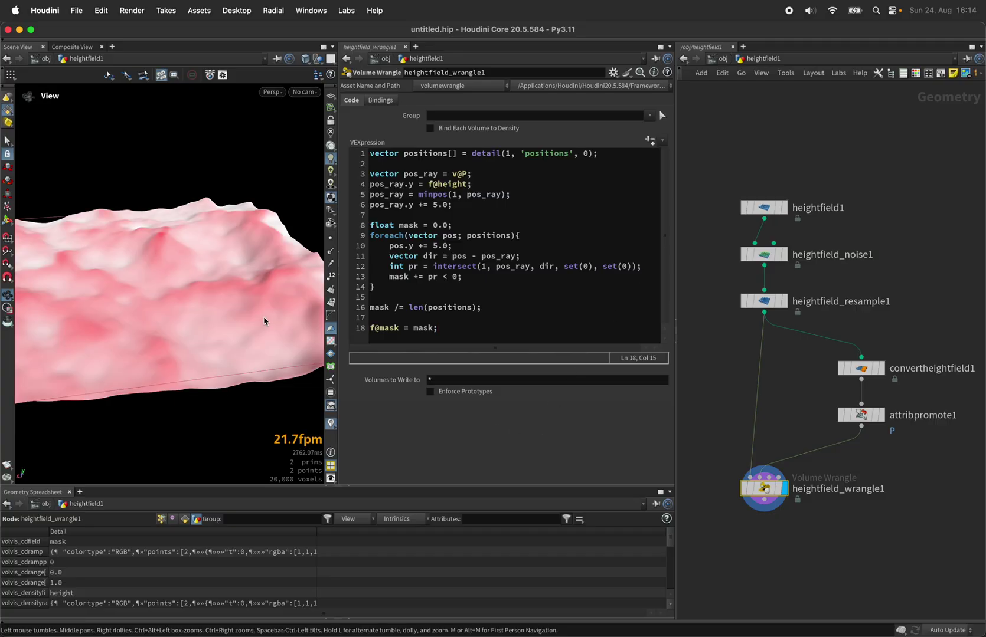
click(185, 518)
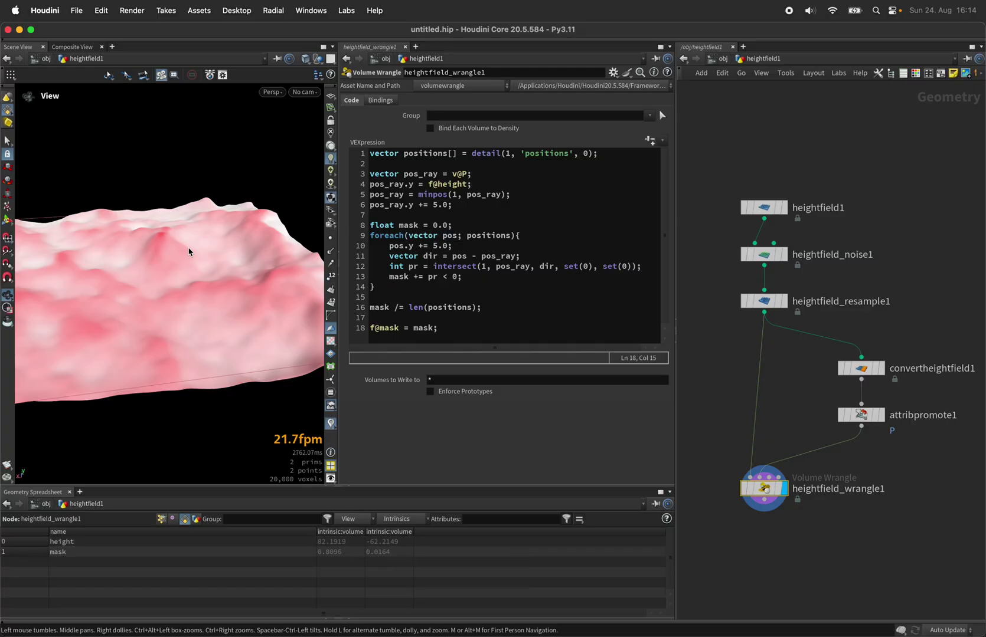
mouse_move(189, 248)
mouse_down()
mouse_move(136, 273)
mouse_move(141, 257)
mouse_move(191, 257)
mouse_move(190, 247)
mouse_up()
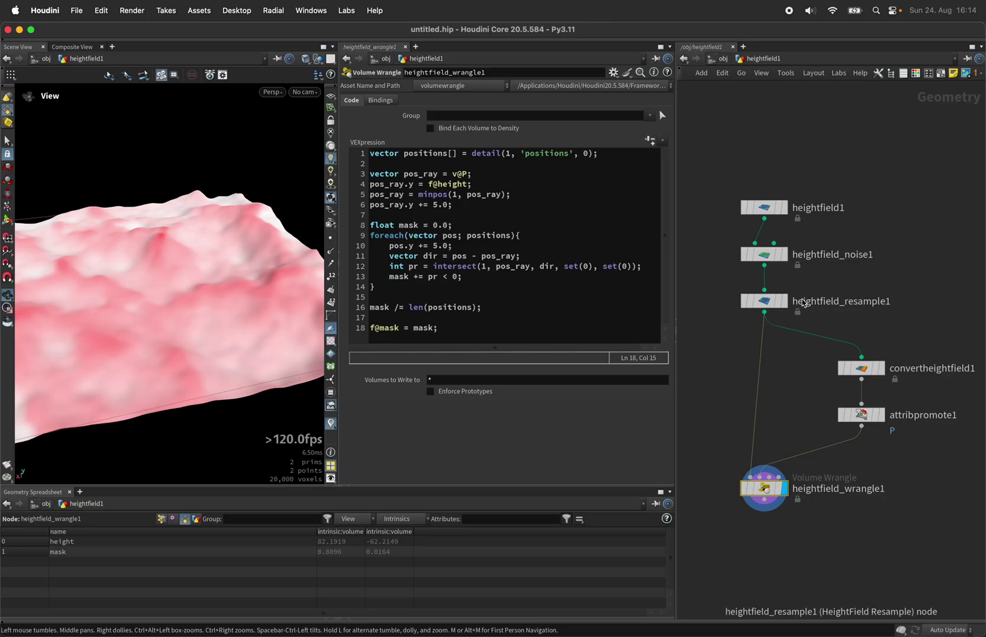
- Preview the noise terrain and move heightfield1 and heightfield_noise1 up and left
click(786, 255)
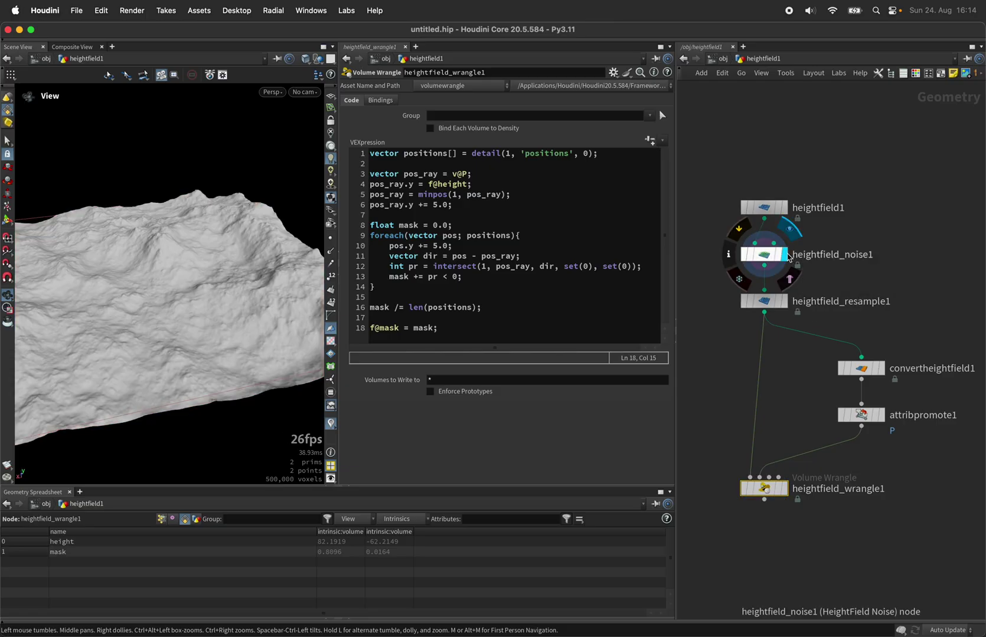
click(783, 488)
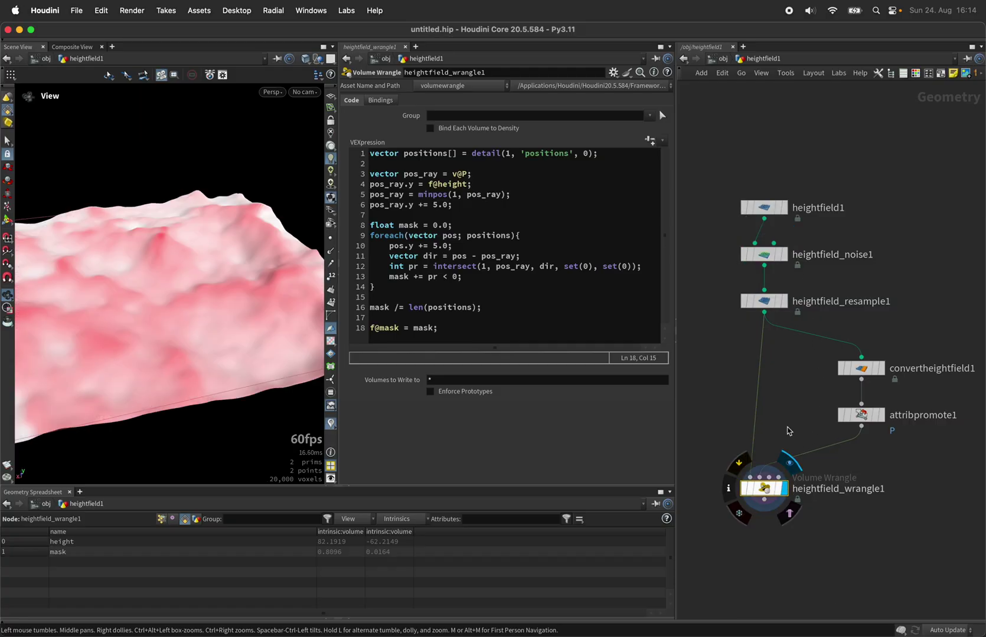
drag(825, 181, 767, 271)
middle_drag(705, 249, 758, 243)
drag(841, 250, 760, 231)
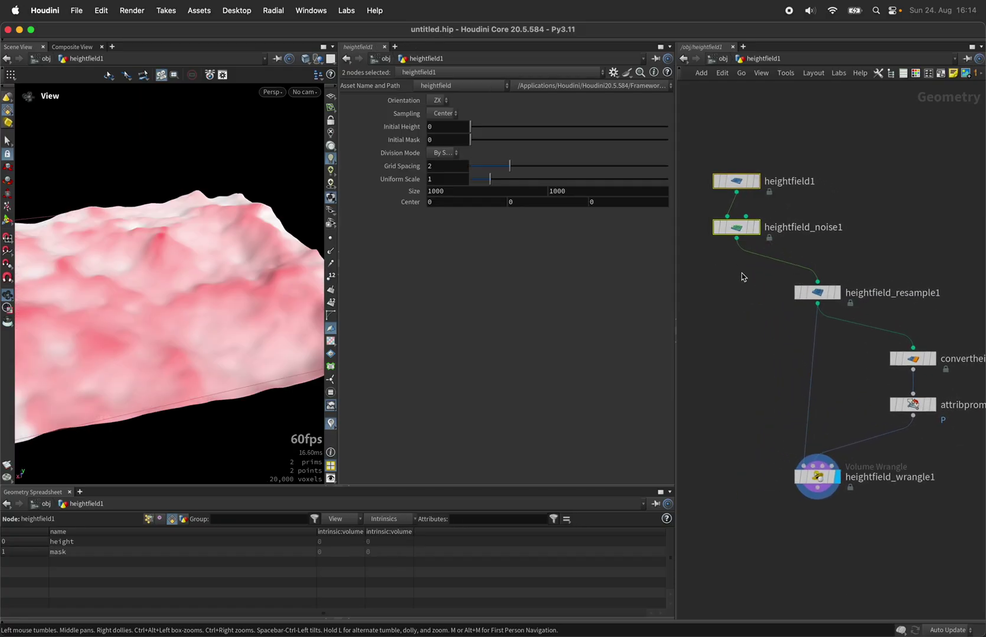
click(756, 228)
- Add a HeightField Wrangle fed by heightfield_noise1, with heightfield_wrangle1 wired into its second input
click(736, 238)
click(735, 540)
text(hfwr)
key(Return)
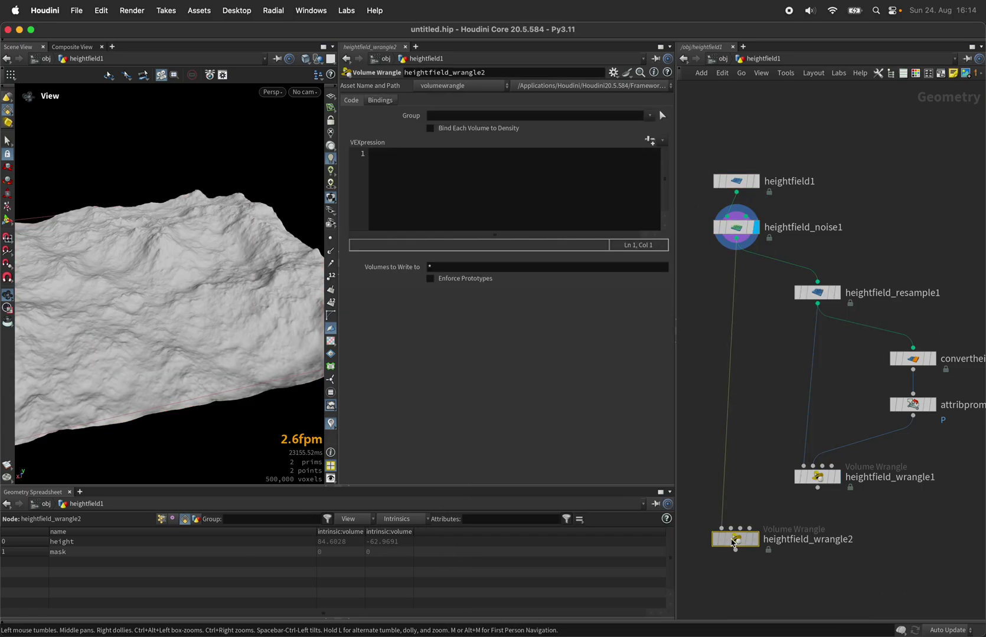
click(736, 544)
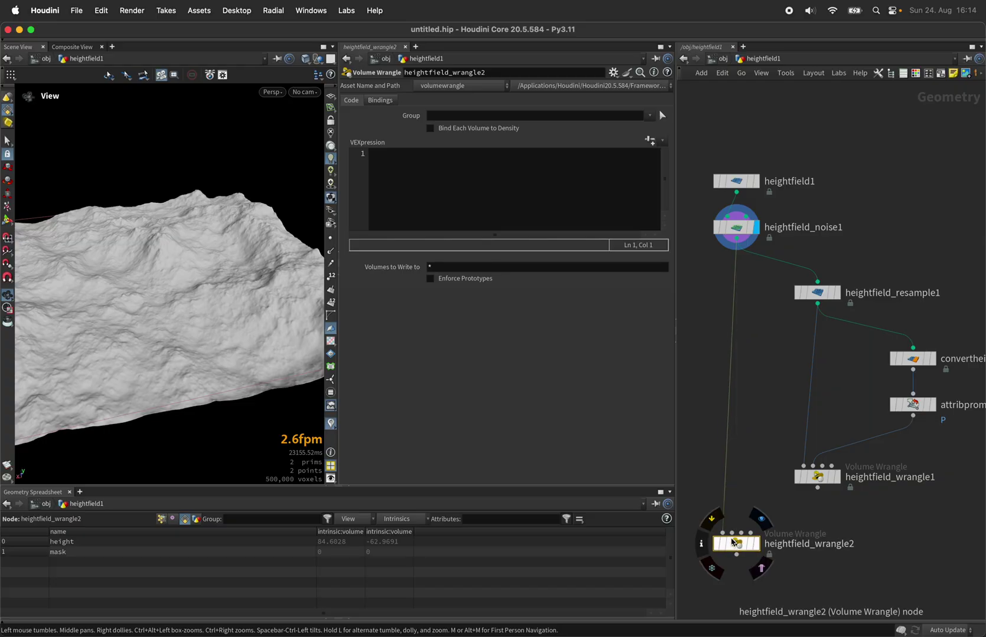
click(731, 533)
click(795, 497)
click(757, 544)
- Rename heightfield_wrangle1 to heightfield_visibility
click(836, 476)
double_click(896, 483)
drag(896, 483, 941, 482)
text(visibility)
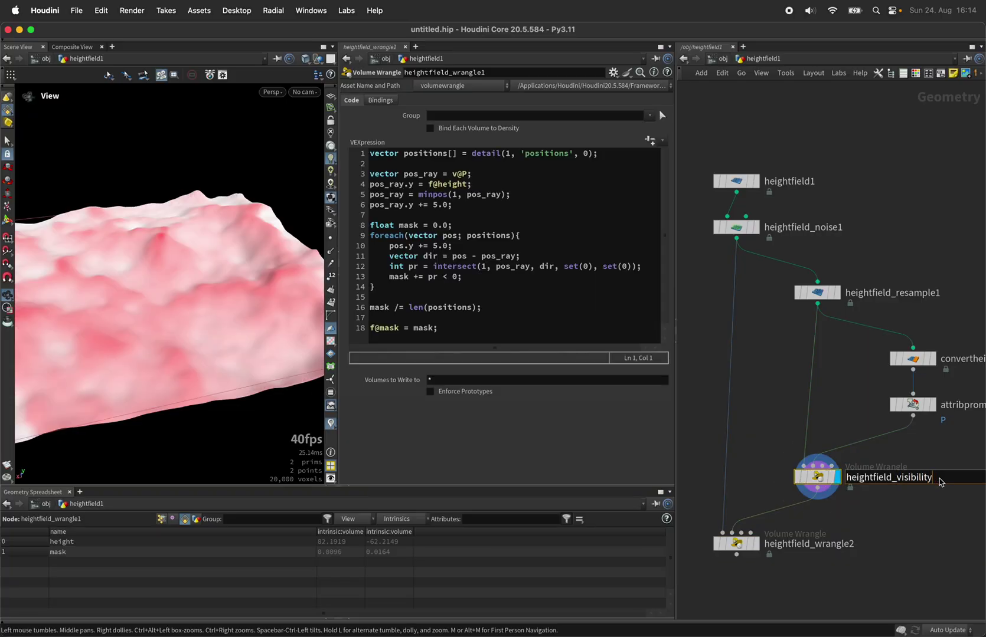
key(Return)
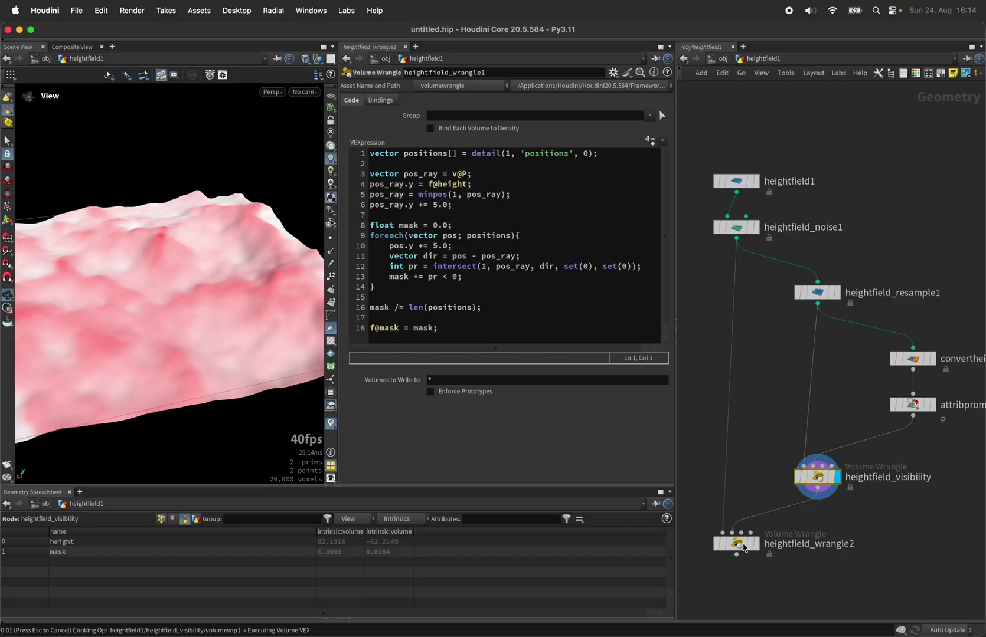
- In heightfield_wrangle2, write float mask_min = primintrinsic(1, 'volumeminvalue', pr);
click(743, 546)
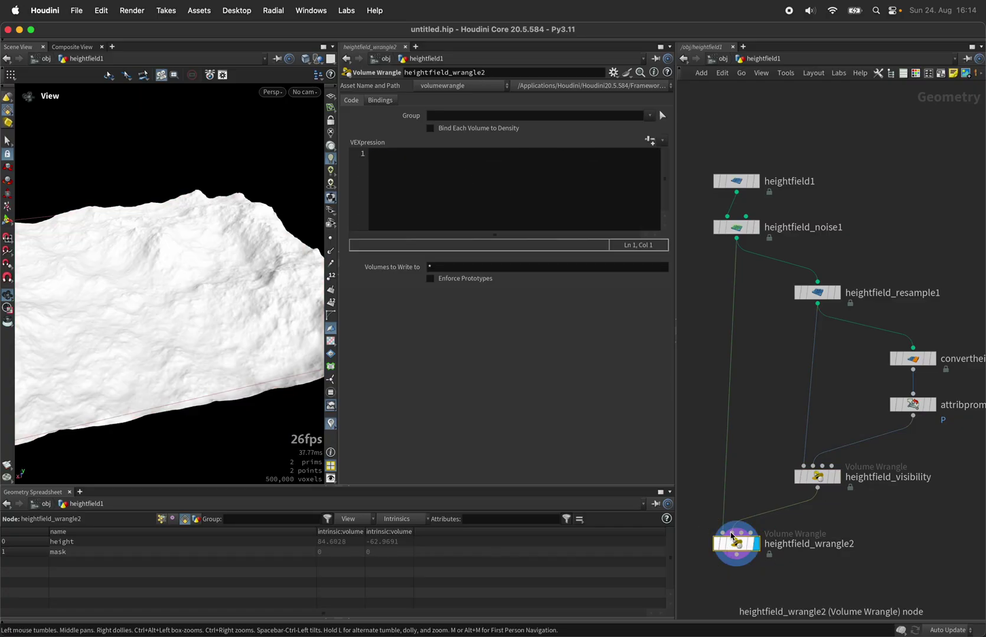
click(817, 477)
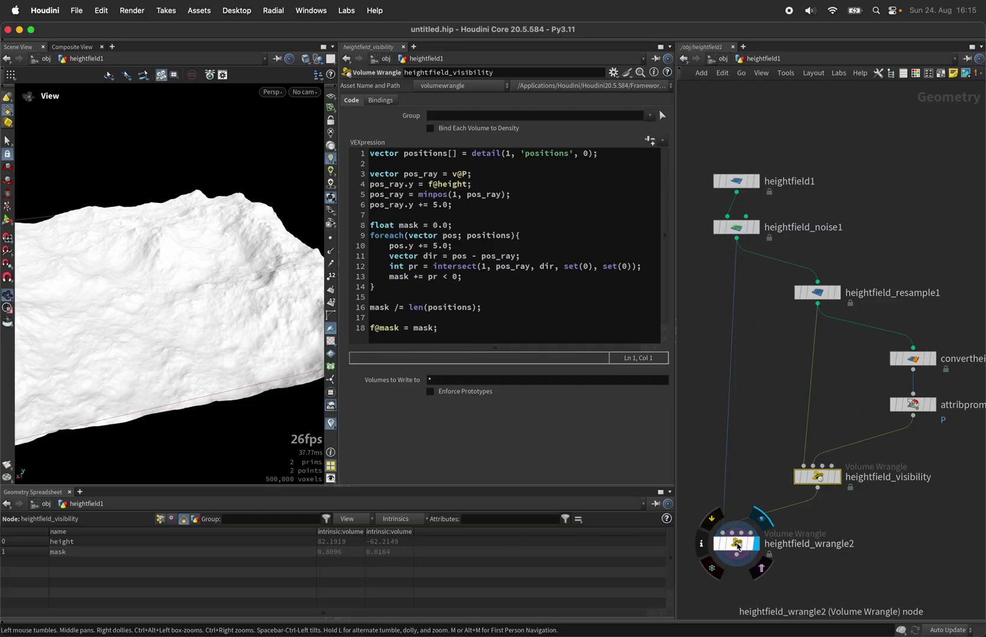
click(738, 547)
text(float mask)
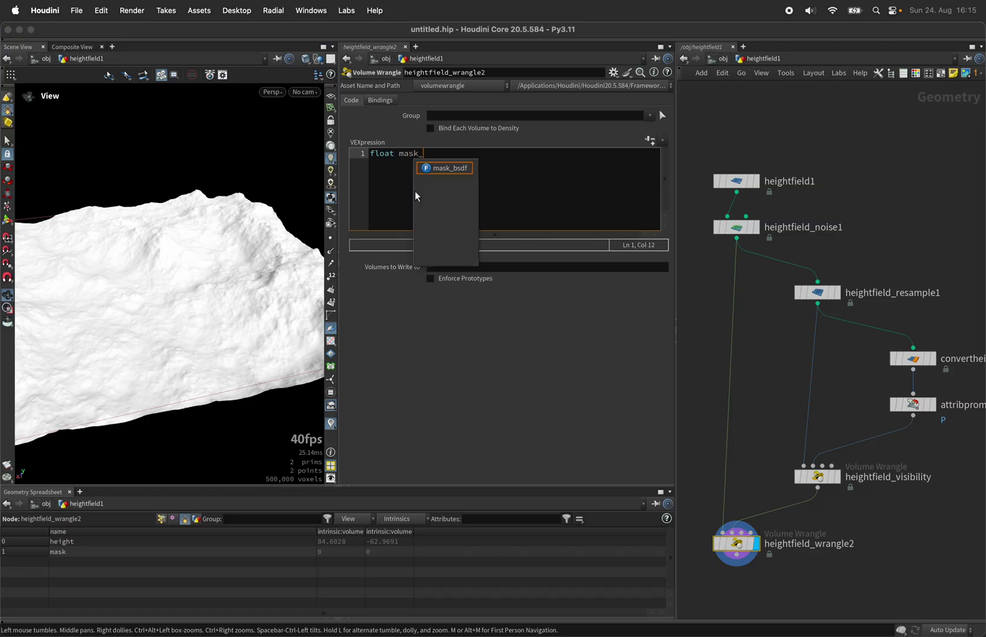
text(_min = primin)
key(Return)
text((1, 'volumemin)
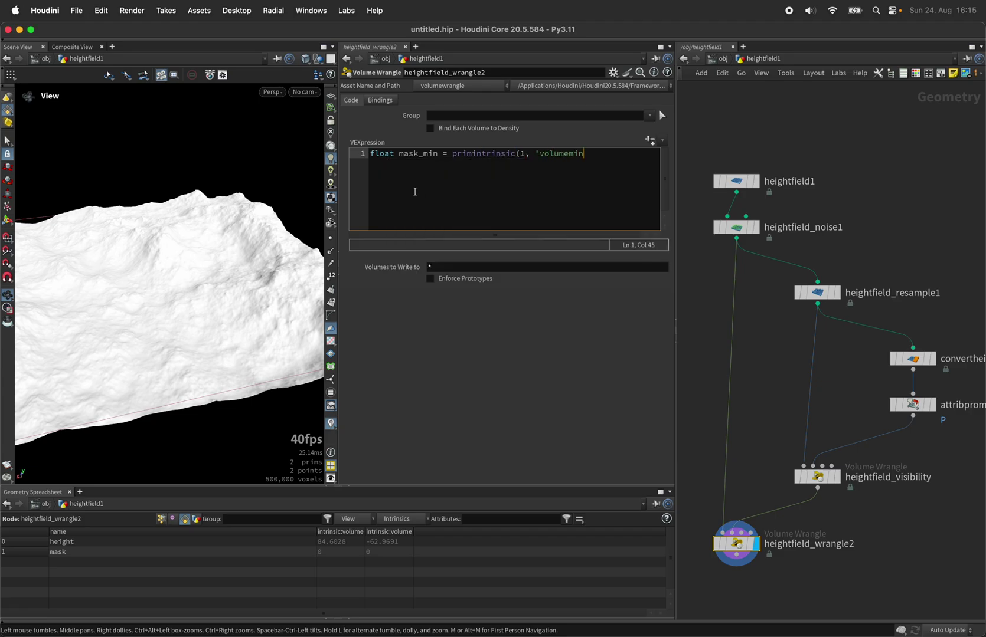
text(value', pr);)
- Add int pr = nametoprim(1, 'mask'); above the mask_min line
click(371, 154)
key(Return)
key(Up)
key(Return)
key(Up)
text(int pr = name)
key(Down)
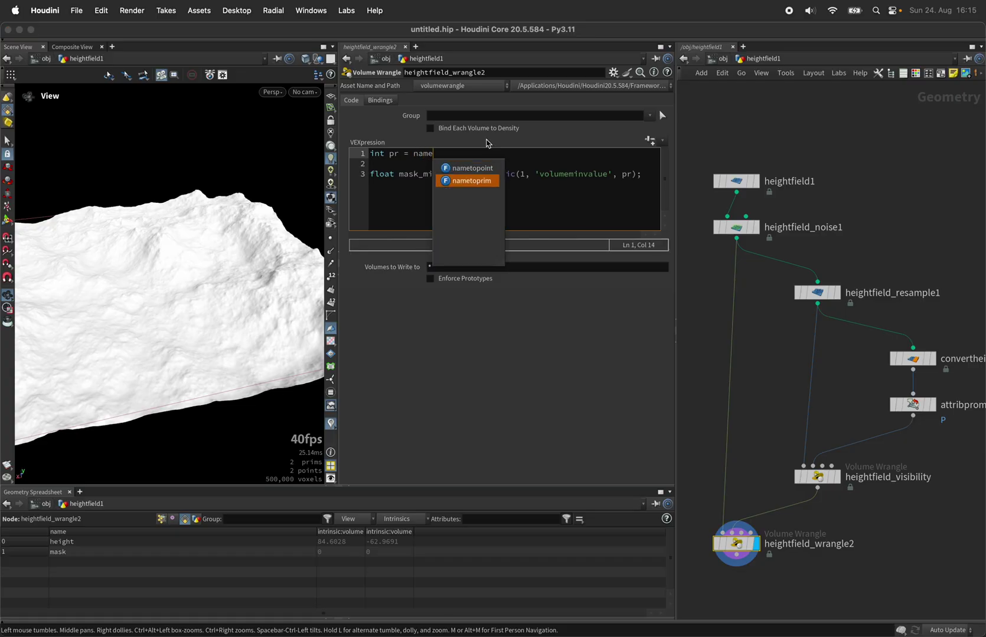
key(Return)
text(()
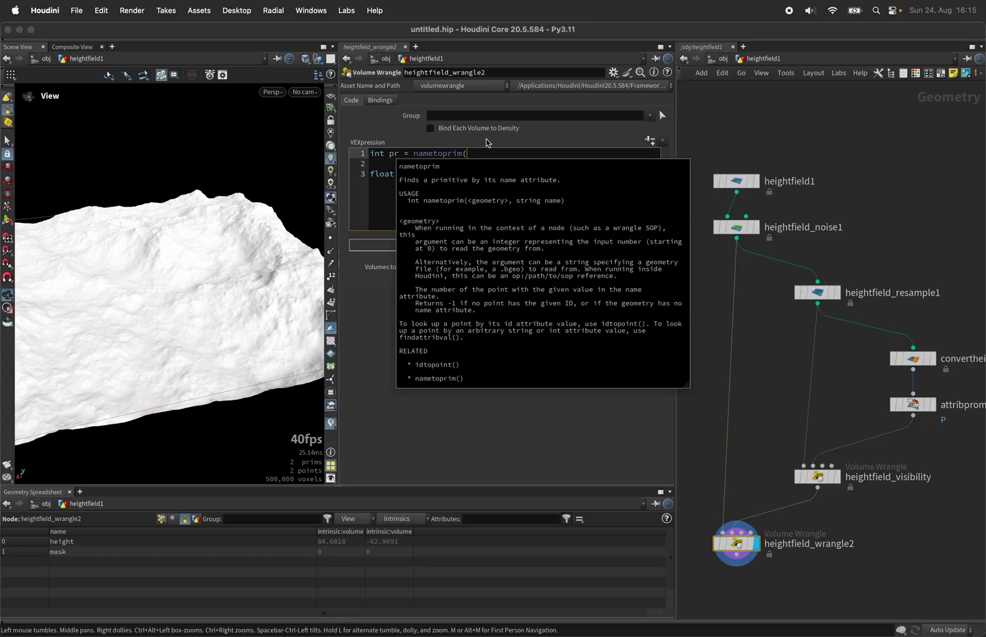
text(1, 'mask)
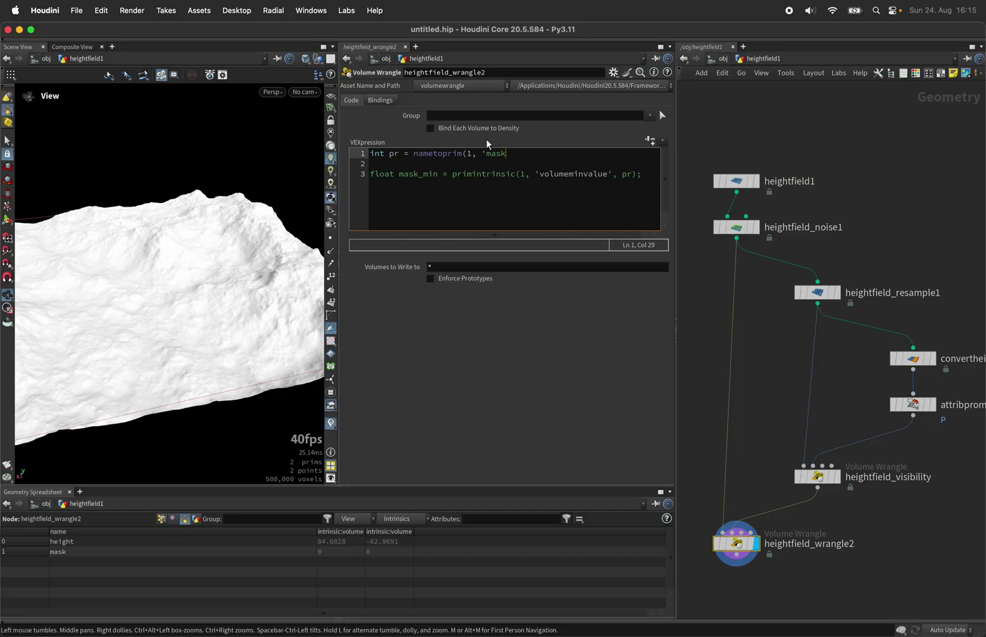
text(');)
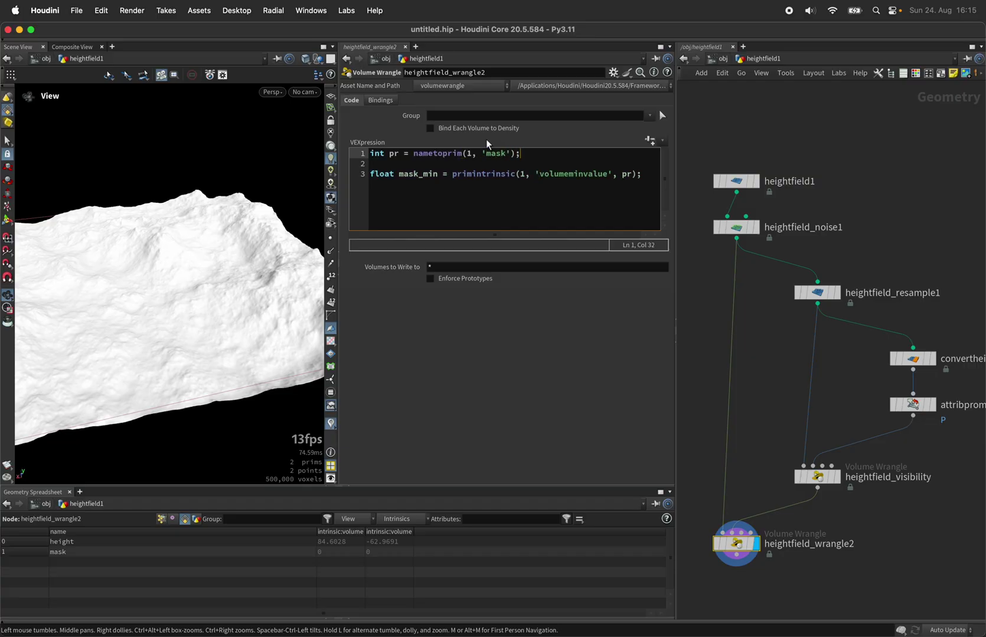
click(662, 176)
click(822, 479)
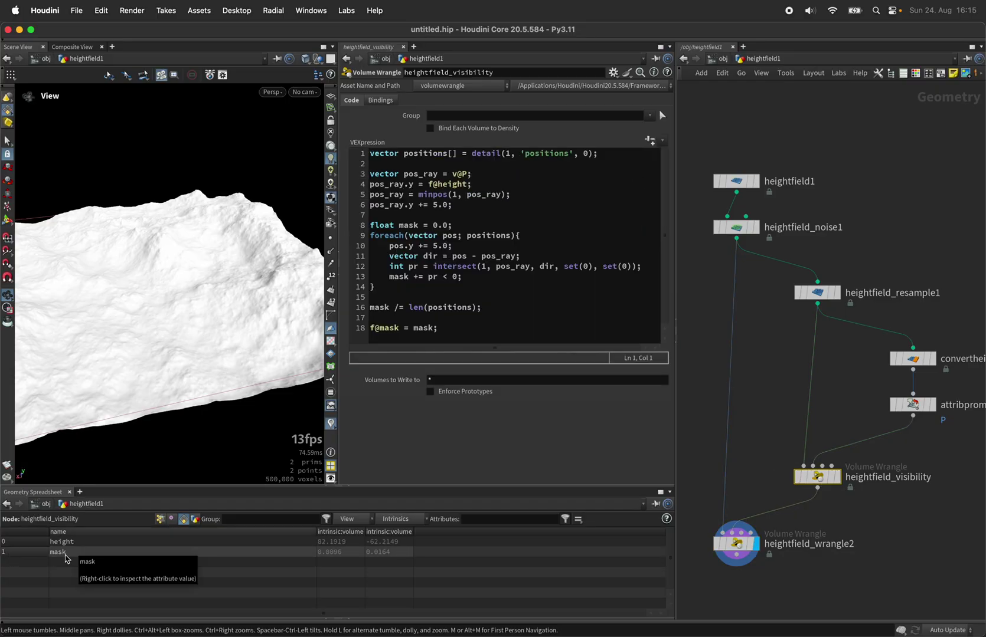
- Duplicate the mask_min line as mask_max reading volumemaxvalue
click(745, 548)
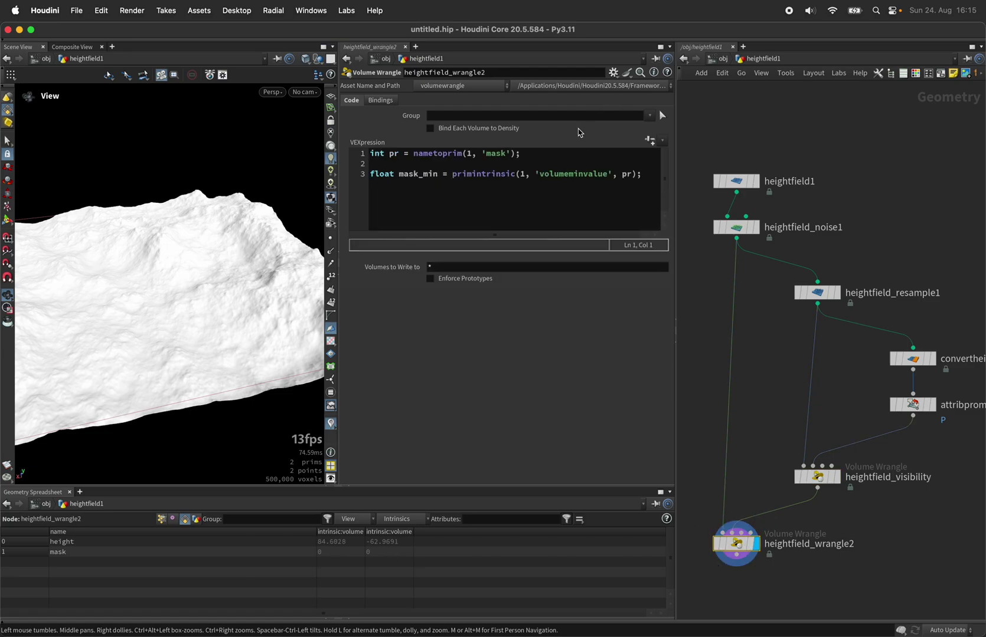
drag(642, 174, 370, 177)
key(ctrl+c)
click(651, 179)
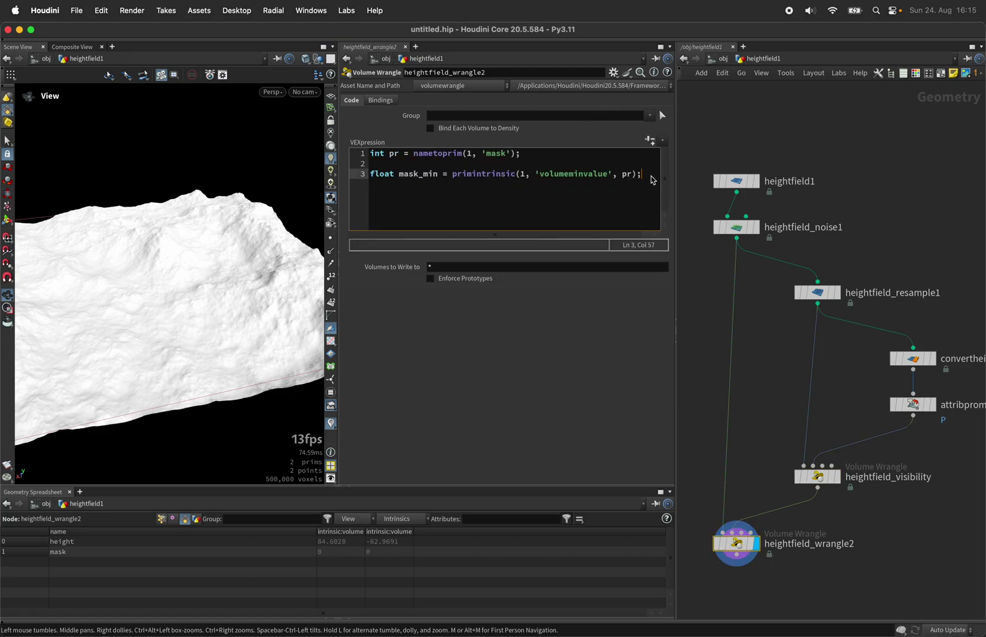
key(Return)
key(ctrl+v)
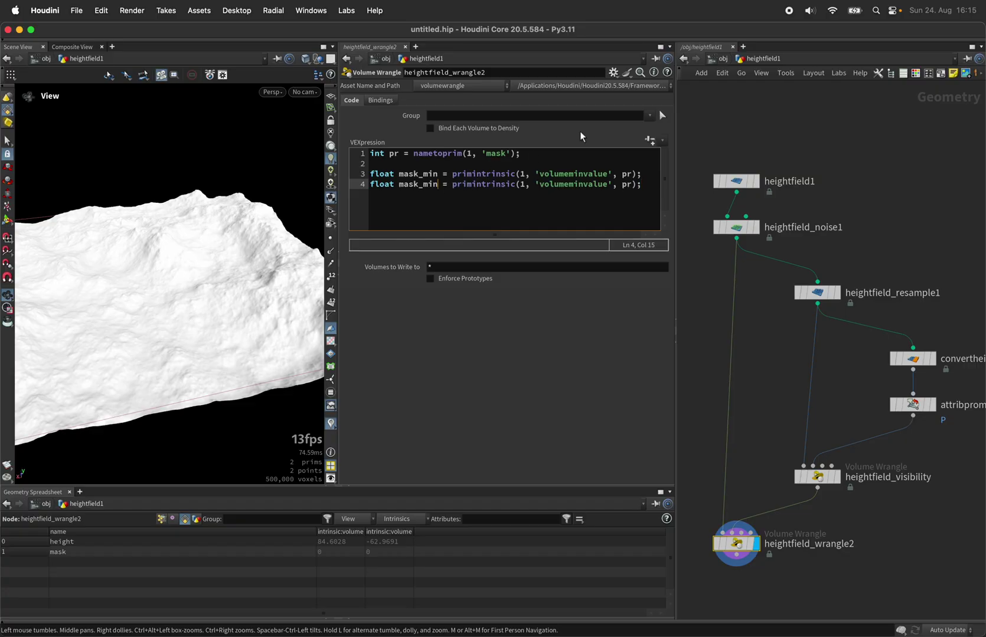
double_click(437, 185)
text(mask_max)
click(586, 188)
key(BackSpace)
key(BackSpace)
text(ax)
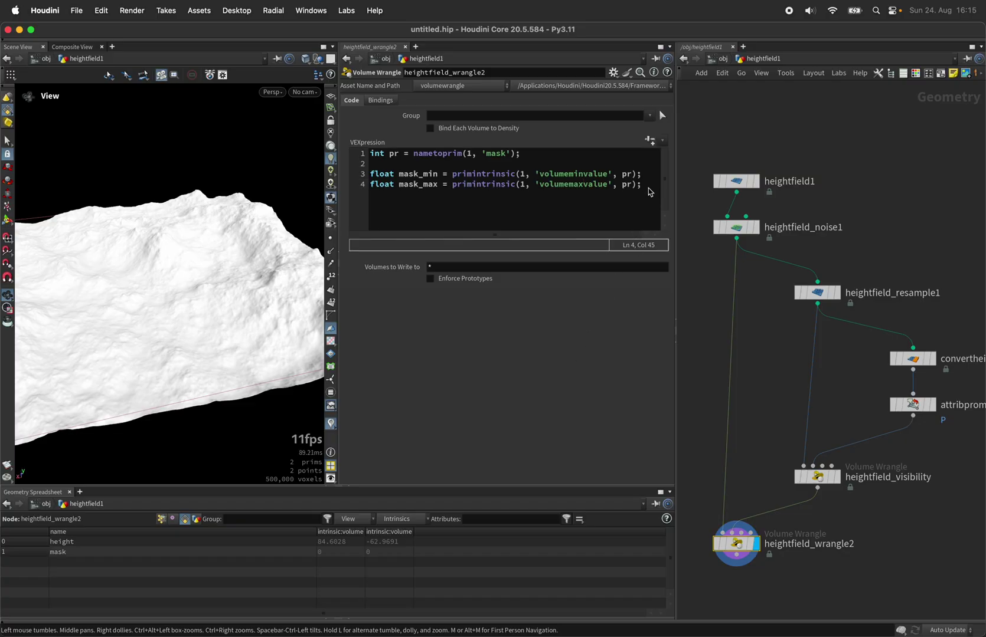
click(652, 186)
- Add volumecubicsample of the mask at v@P, fit it from mask_min–mask_max to 0–1, and write f@mask
key(Return)
key(Return)
text(float mask )
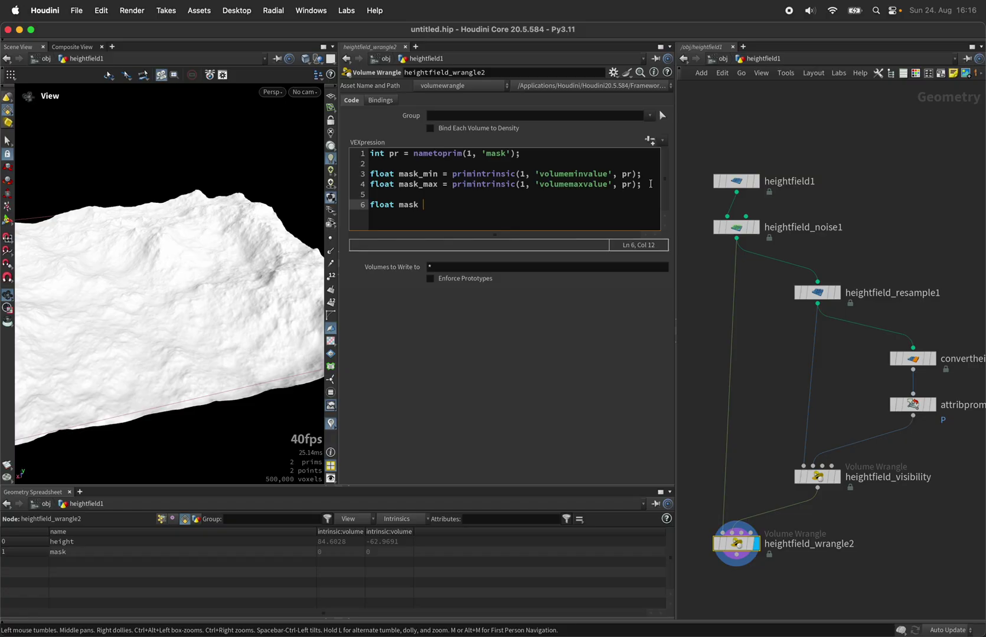
text(= volume)
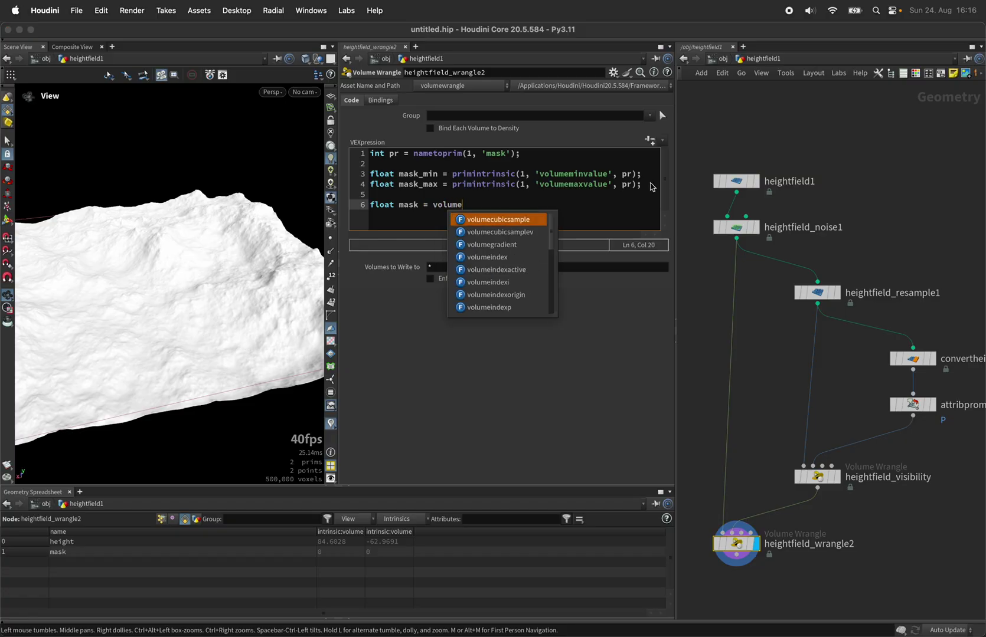
key(Return)
text((1, 'mask)
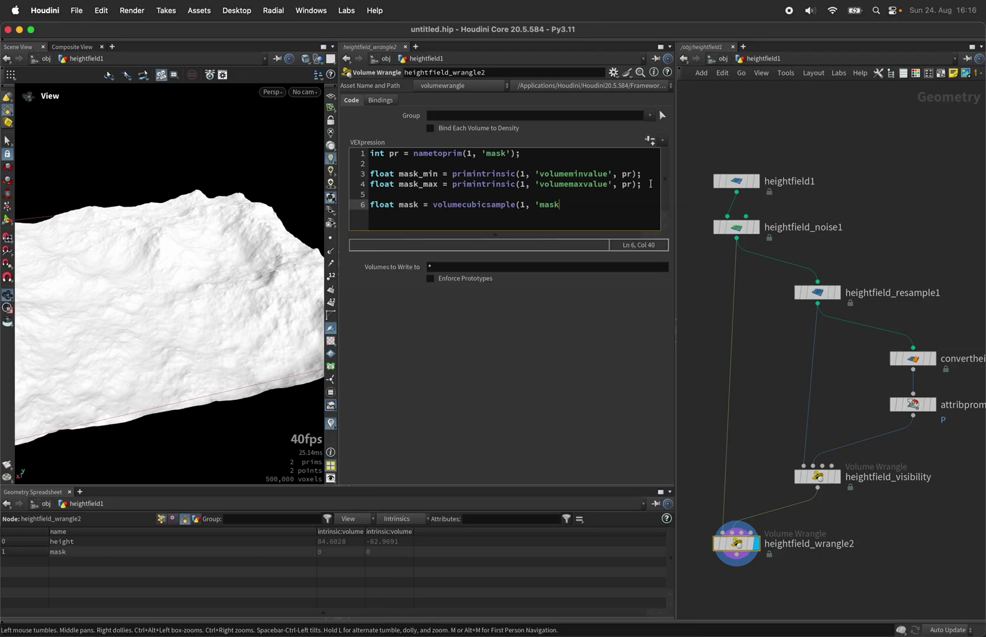
text(', v@P);)
key(Return)
text(mask = fit)
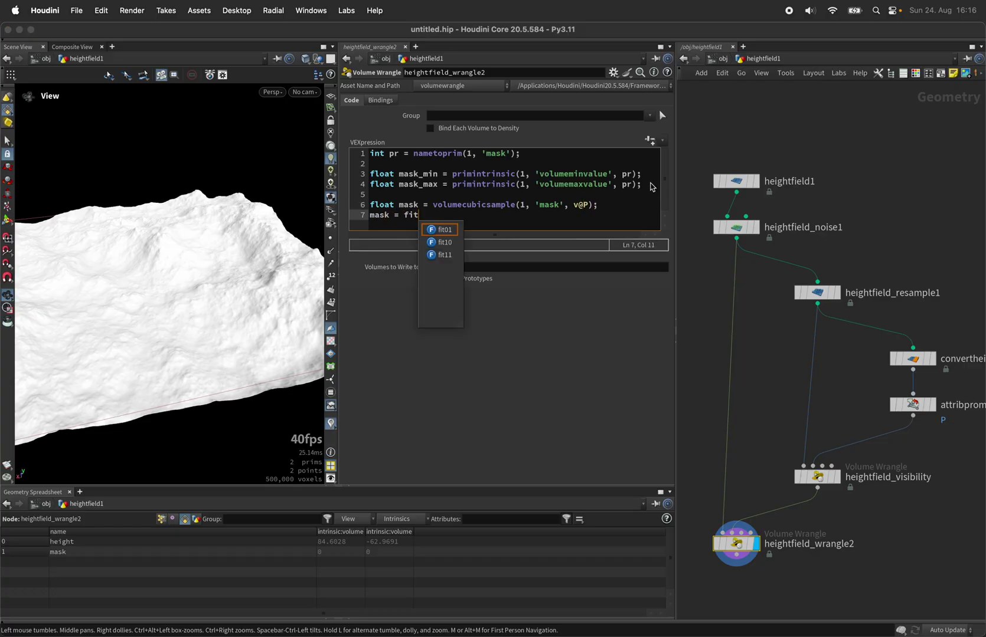
text((mask, mask_min, mask_)
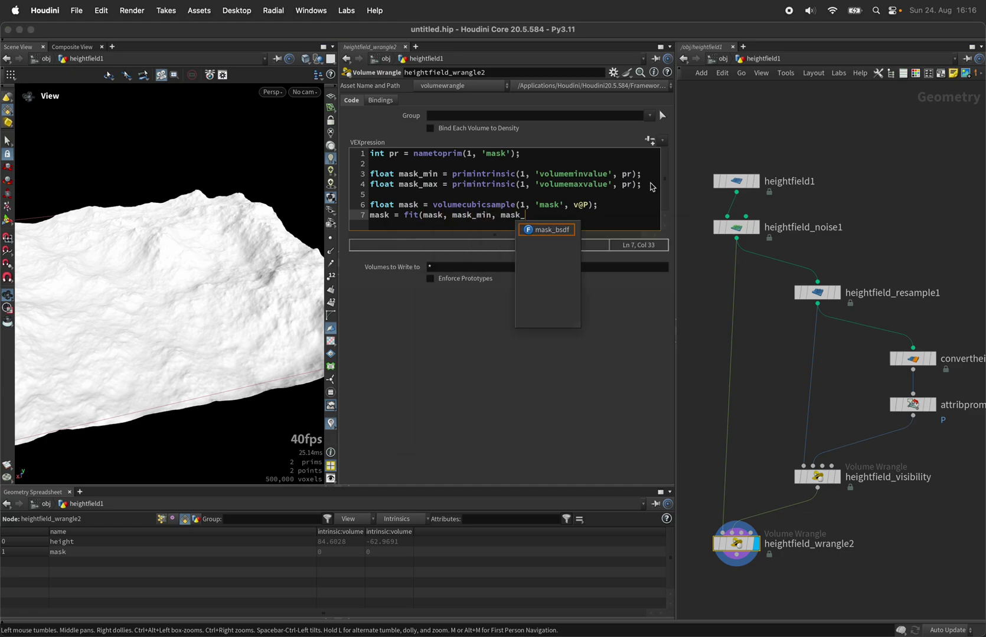
text(max, 0.0)
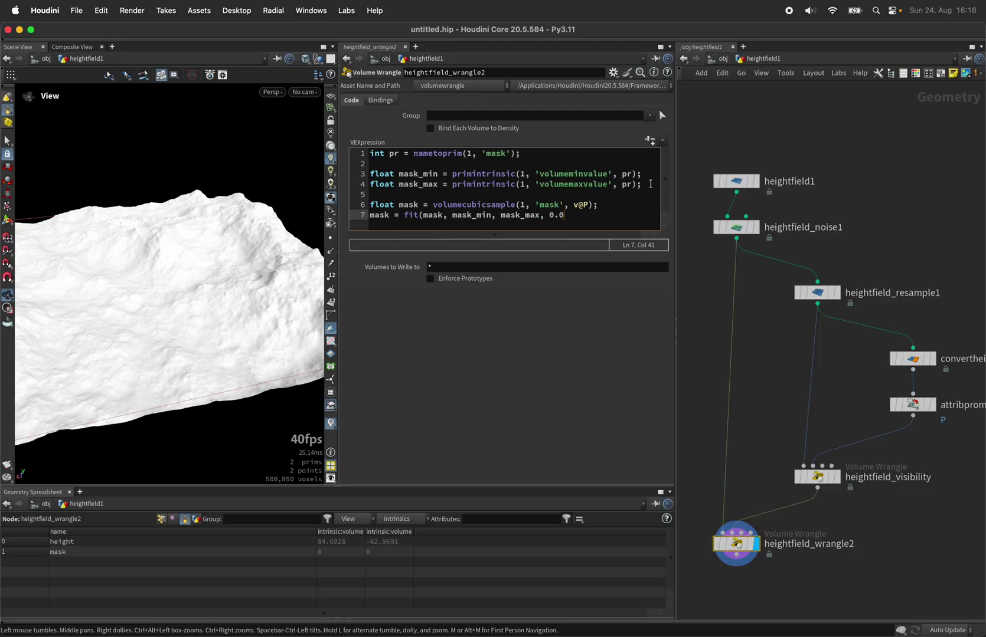
text(, 1.0);)
key(Return)
key(Return)
text(f@mask = mask;)
- Compare the smoothed mask on the terrain with heightfield_visibility's raw result
click(513, 379)
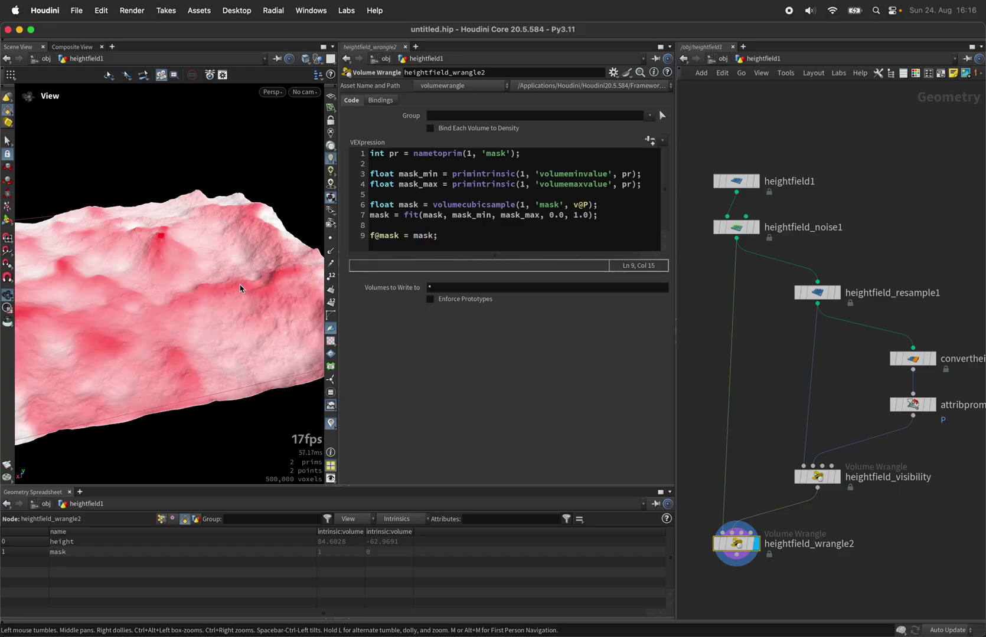
drag(128, 261, 189, 242)
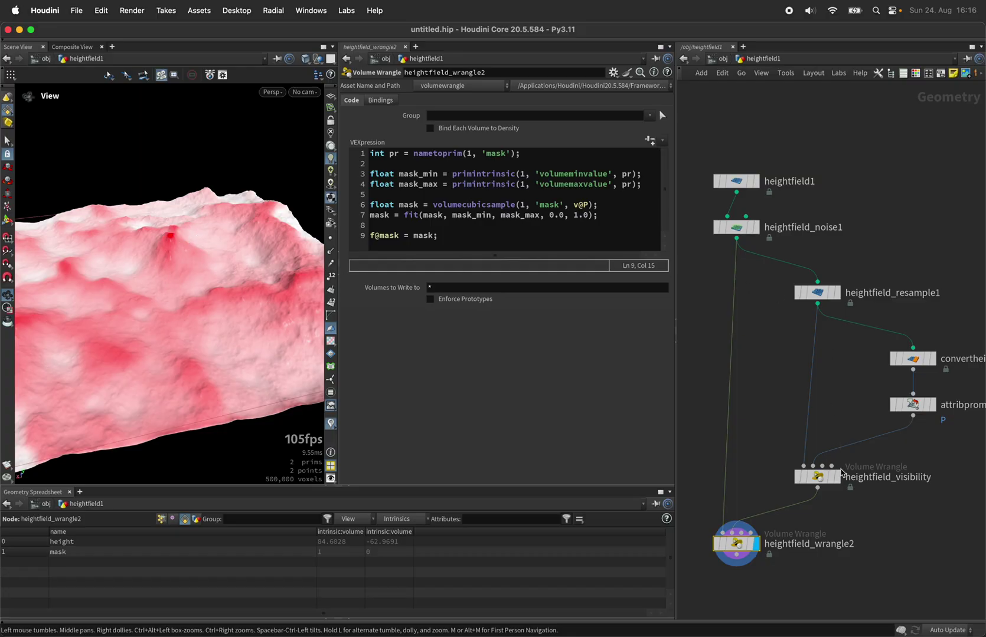
click(838, 477)
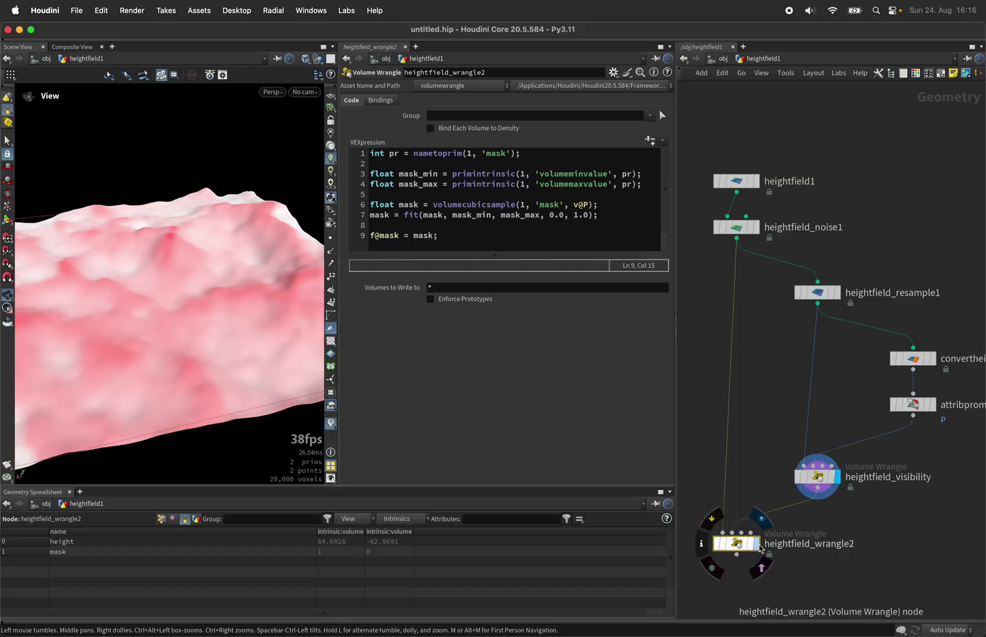
click(752, 543)
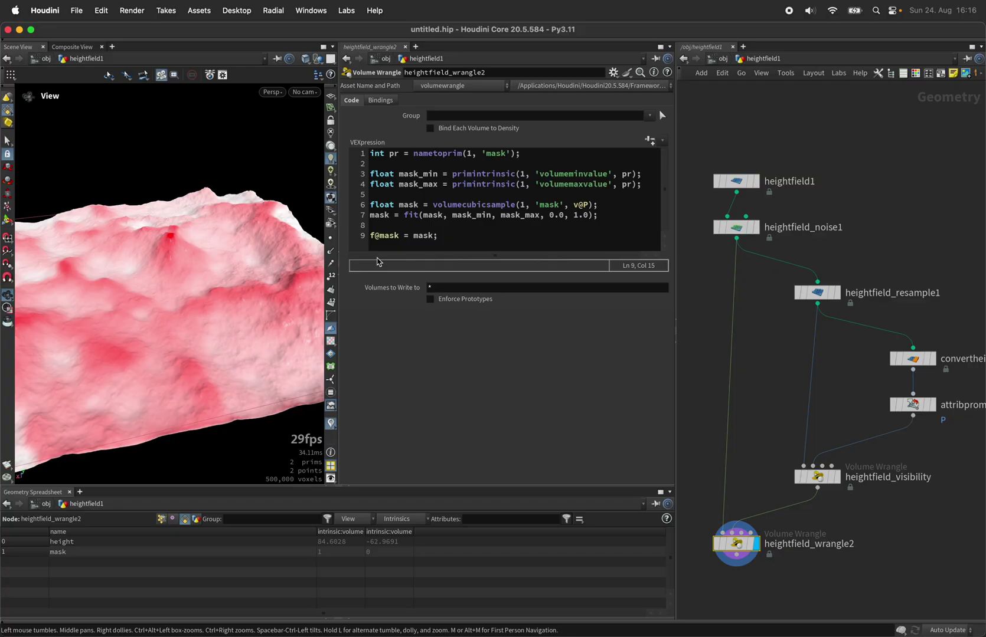
scroll(815, 293, down, 3)
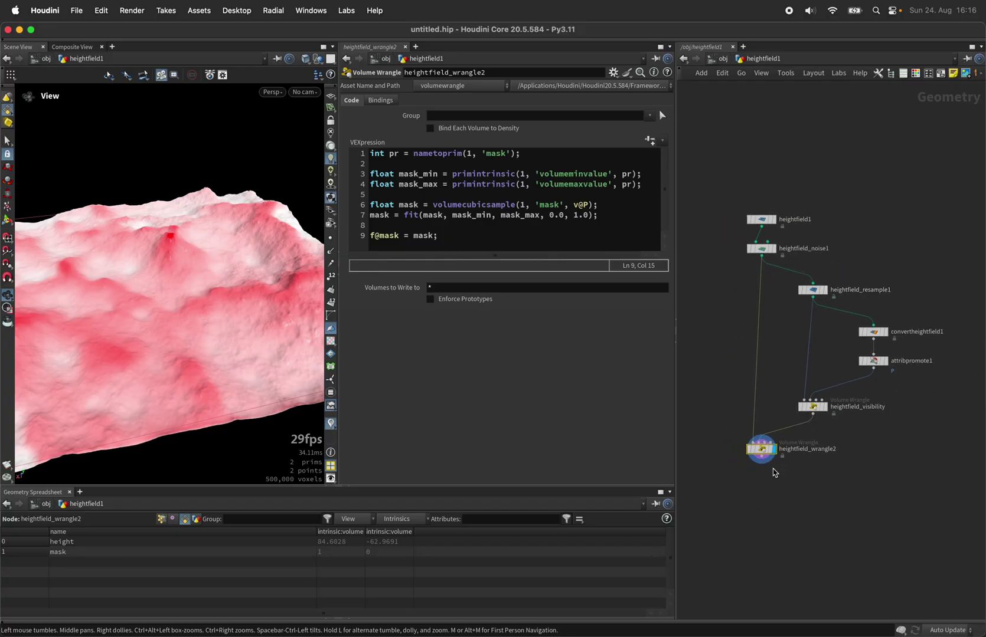
scroll(773, 471, up, 4)
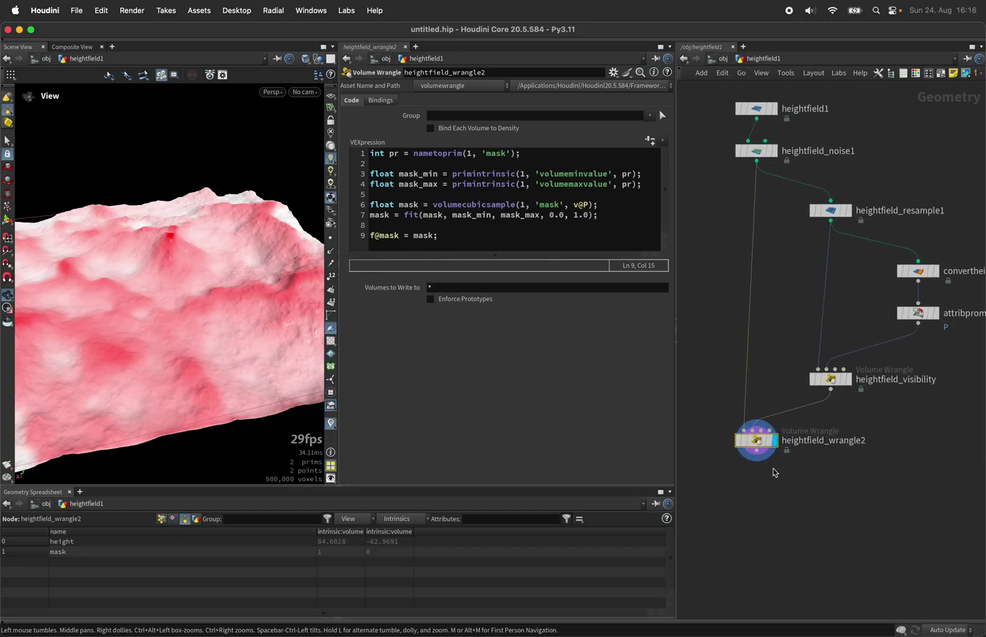
- Rename the second wrangle to heightfield_mask_sample
double_click(839, 440)
text(mask_sample)
key(Return)
- Add a HeightField Visualize node after heightfield_mask_sample
mouse_move(760, 442)
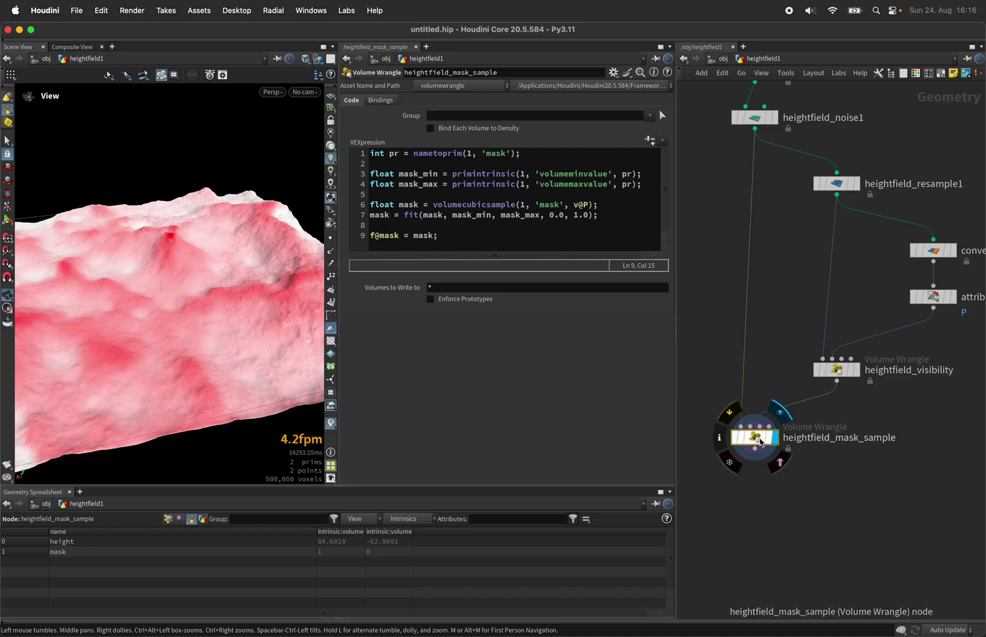
key(Tab)
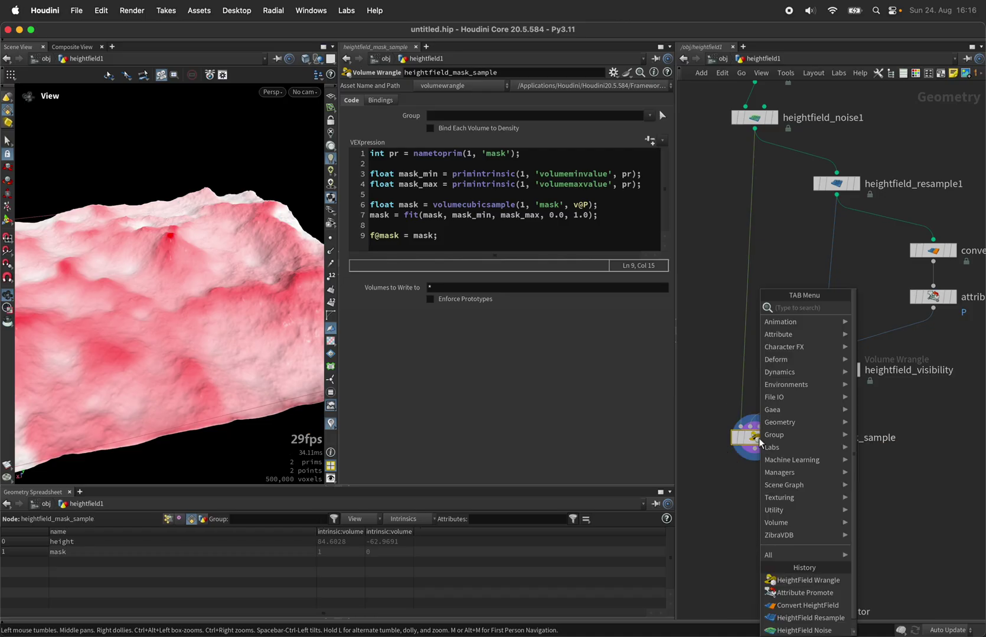
text(hfvi)
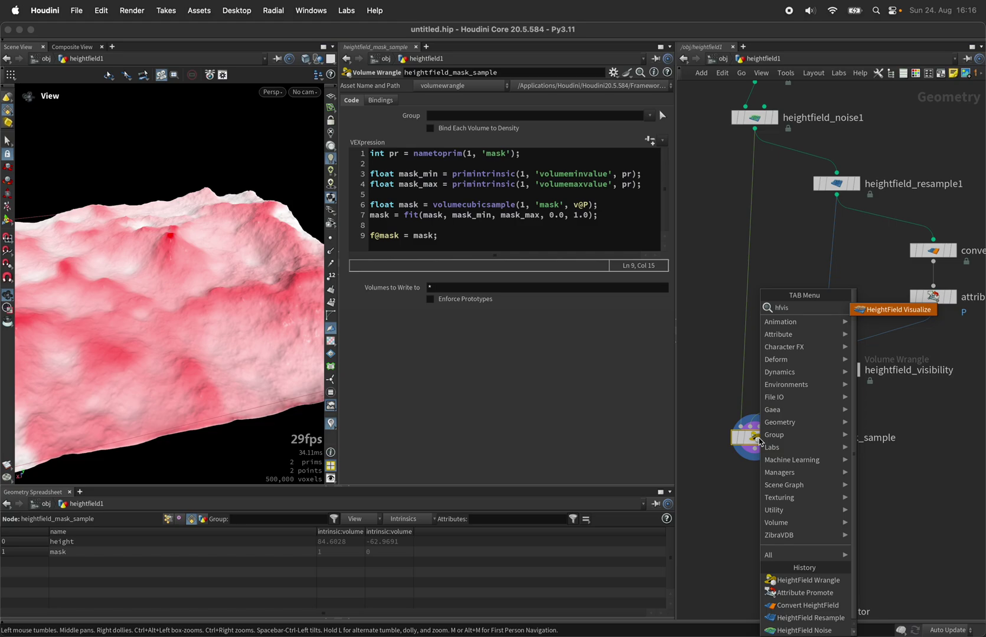
text(s)
key(Return)
click(754, 483)
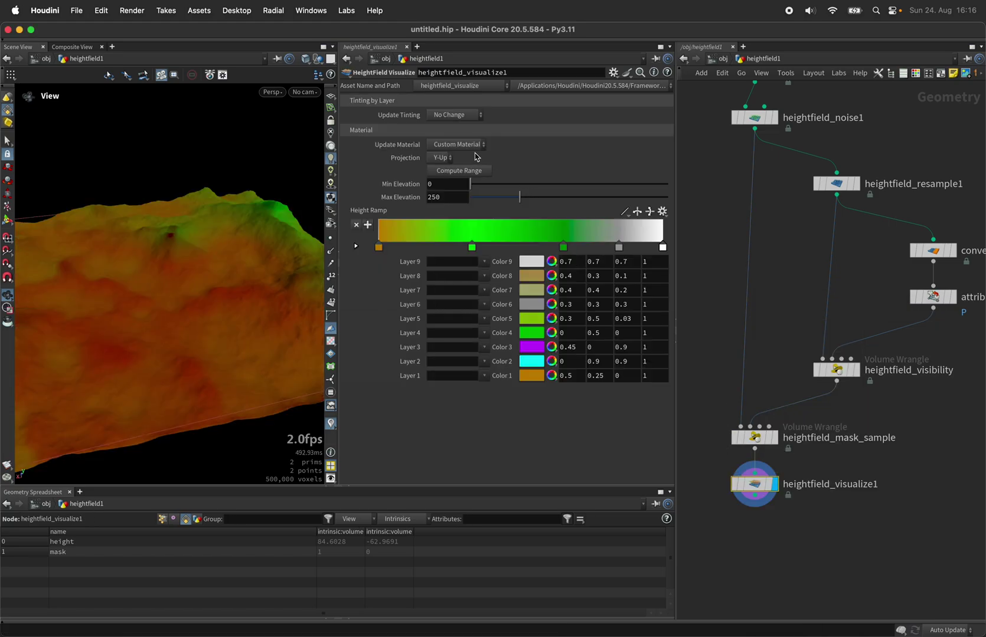
- Set Update Material to No Change and Update Tinting to Custom Tinting, and pick a ramp preset
click(468, 145)
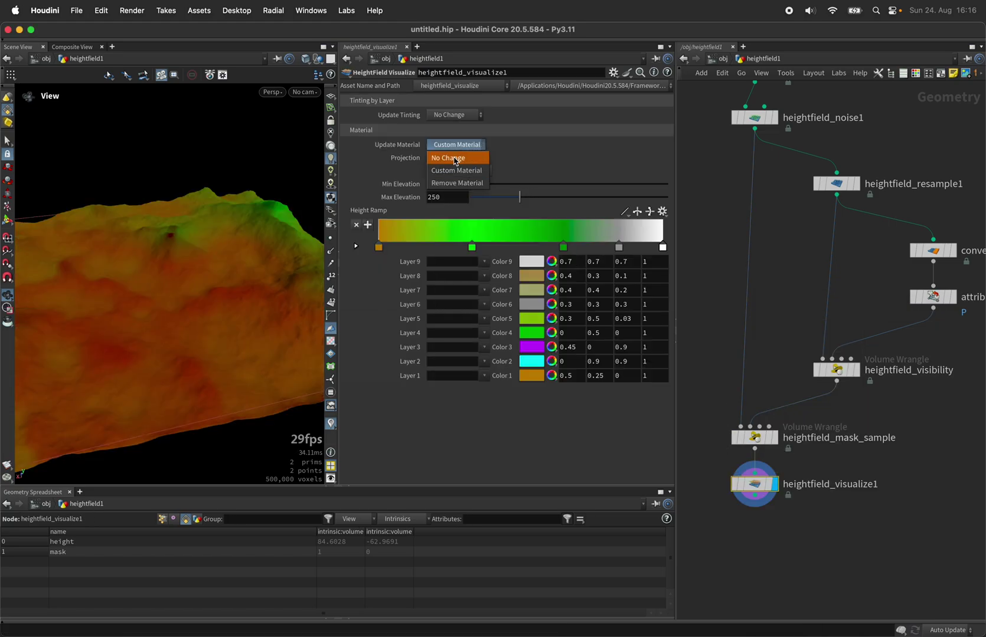
click(454, 157)
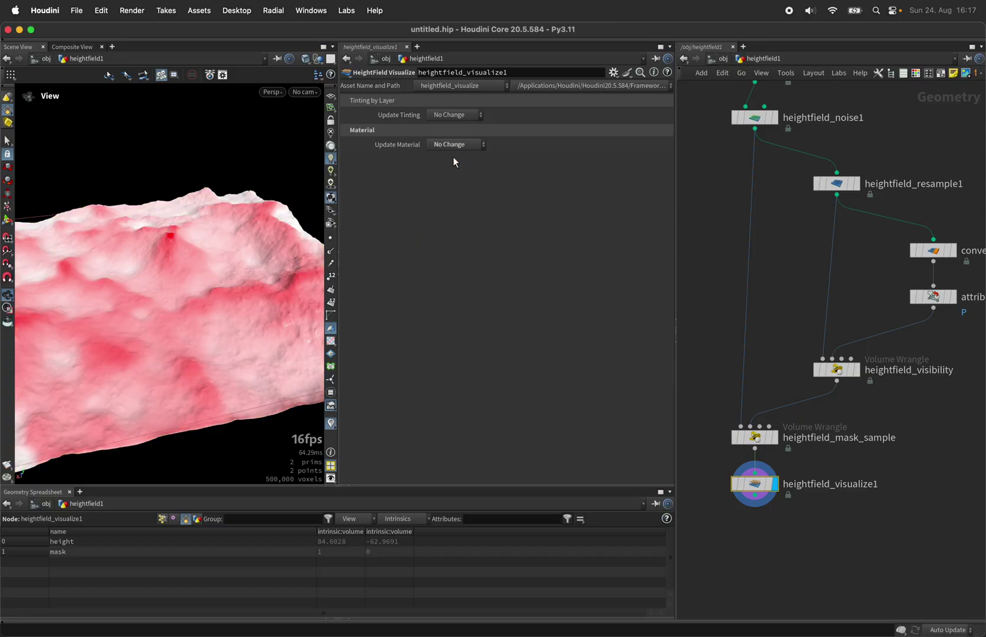
click(452, 115)
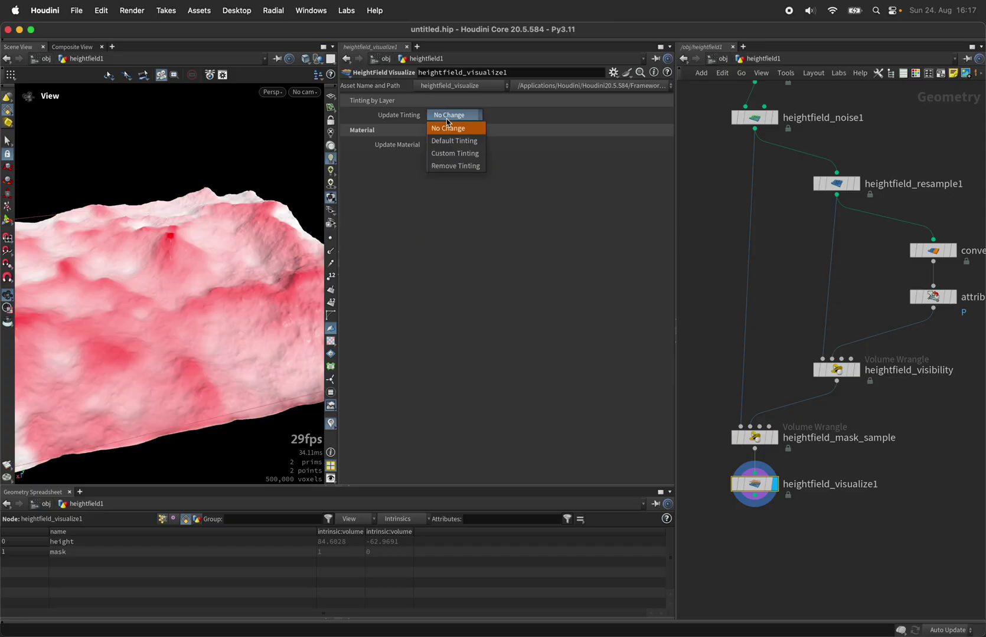
click(458, 154)
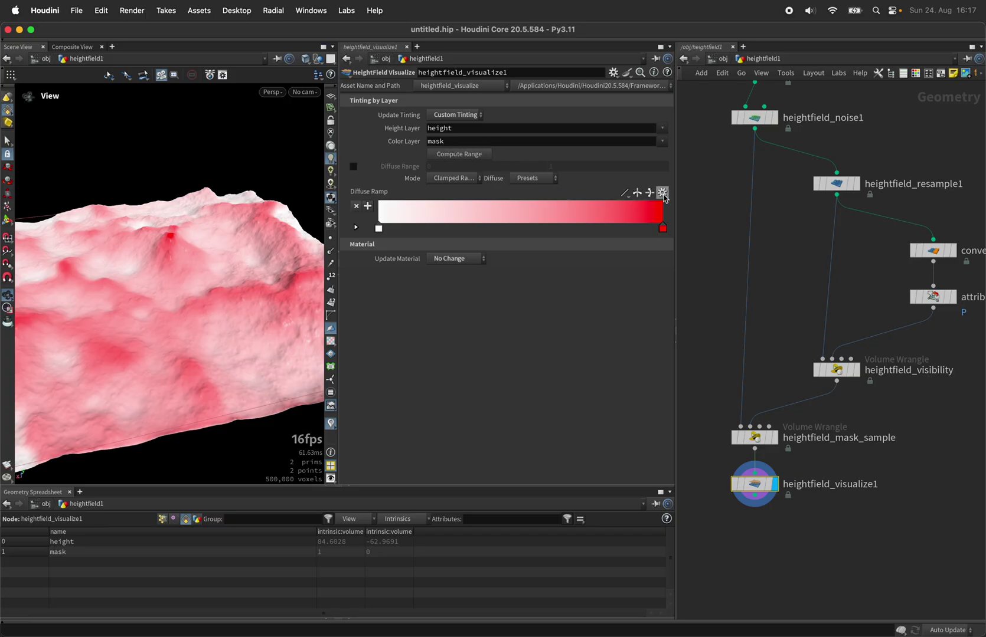
click(662, 193)
click(675, 269)
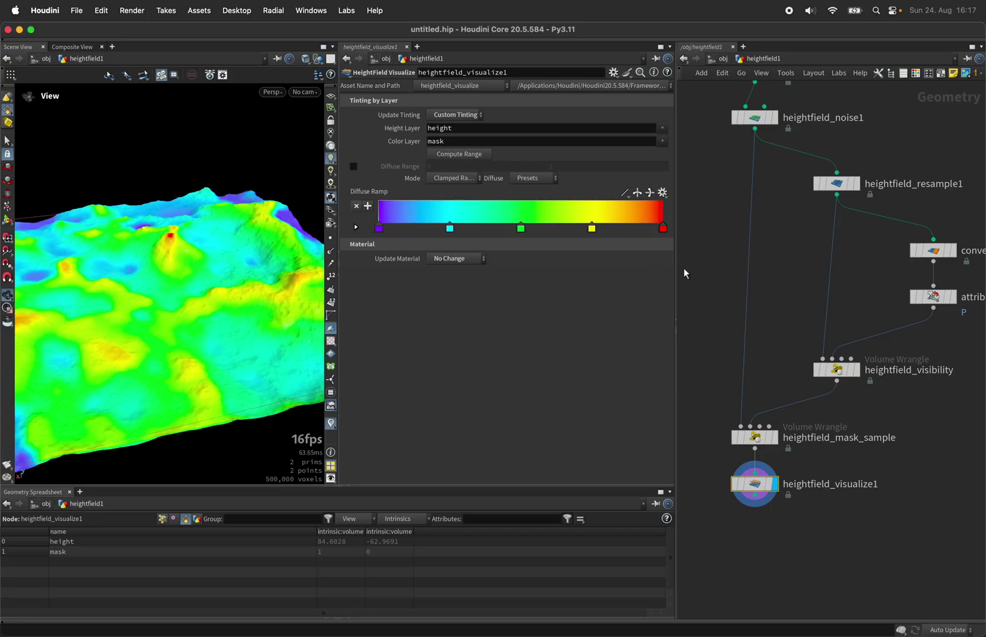
drag(220, 297, 133, 295)
mouse_move(213, 272)
mouse_down()
mouse_move(231, 247)
mouse_move(220, 233)
mouse_move(202, 251)
mouse_move(212, 255)
mouse_up()
scroll(212, 250, up, 2)
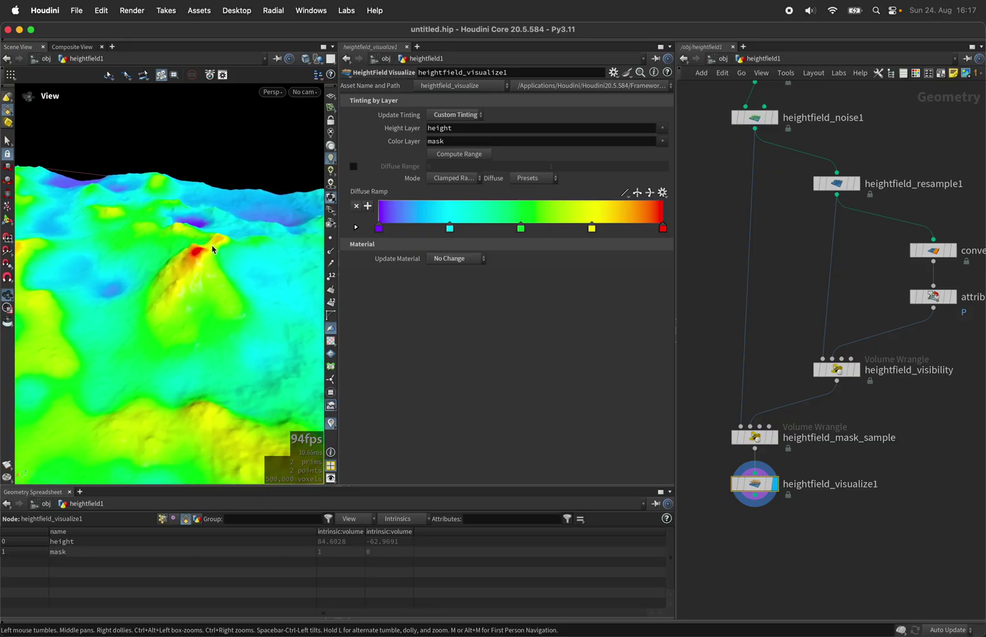
scroll(196, 258, down, 6)
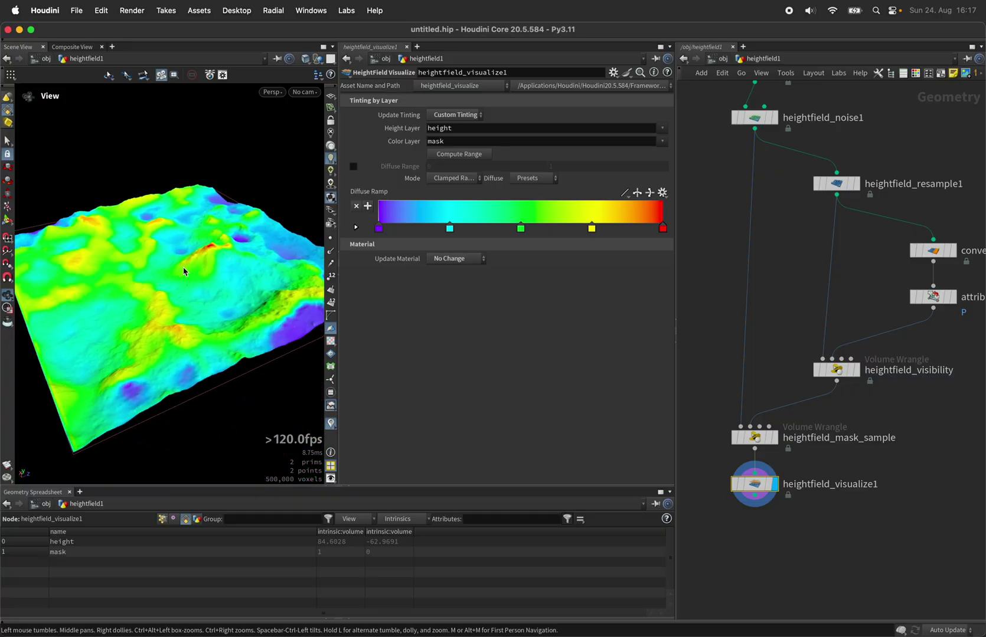
drag(142, 269, 248, 261)
scroll(284, 248, up, 1)
scroll(231, 220, up, 5)
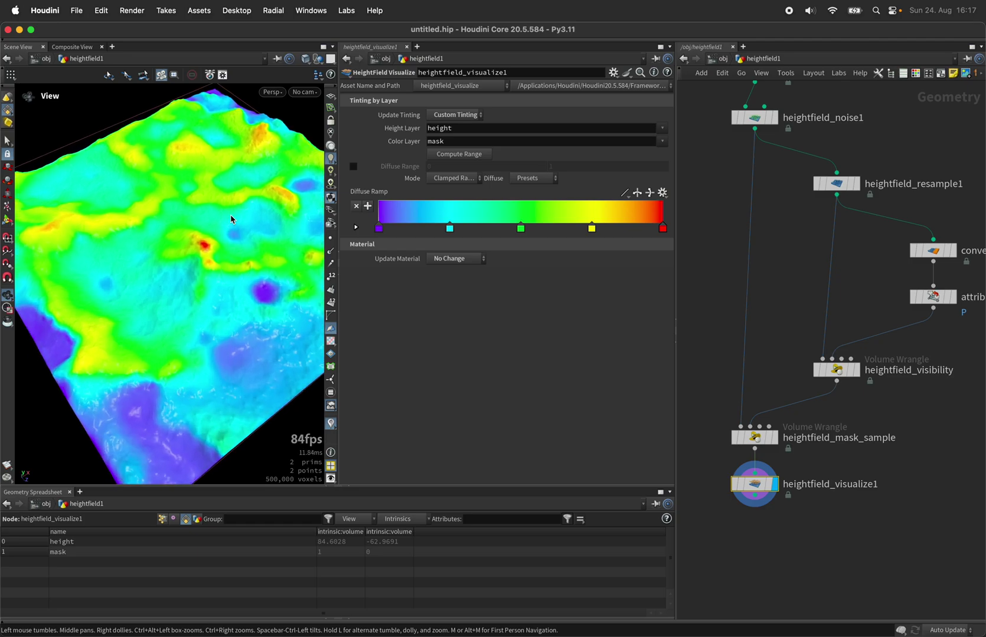
drag(216, 247, 288, 218)
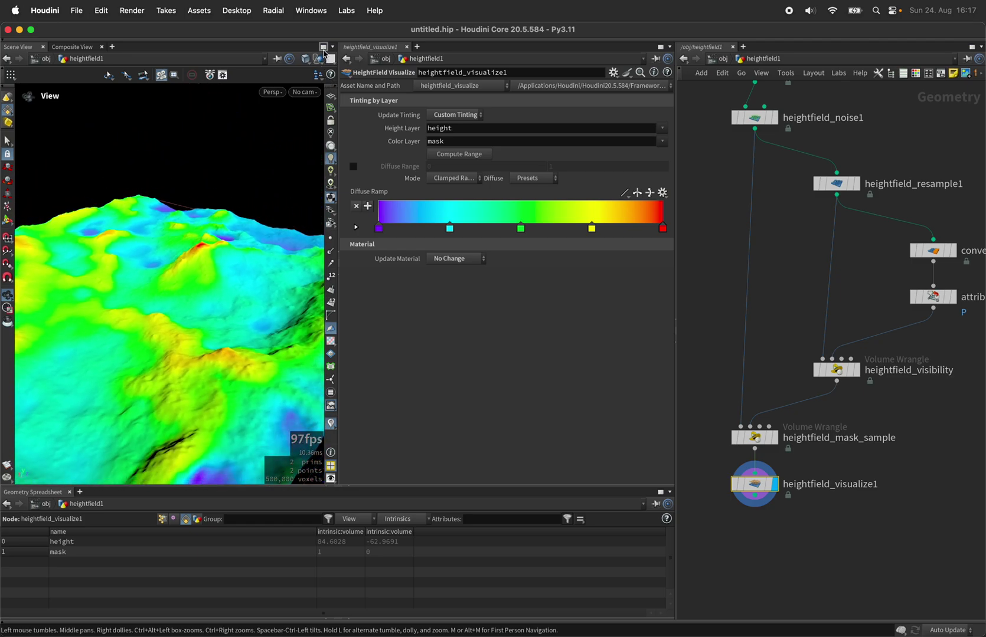